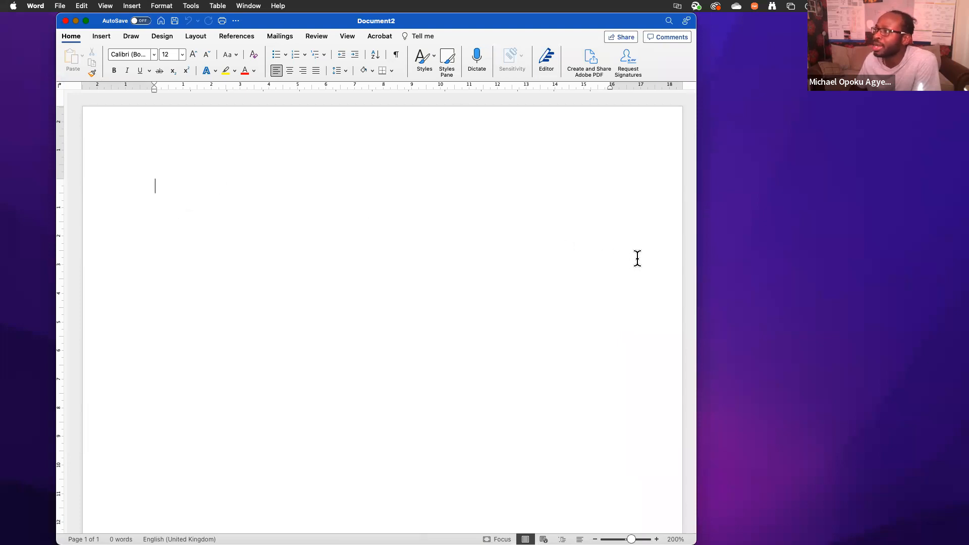
# Enter four centred lines of placeholder text in the lower half of the page, beginning with "Kjlsc/.b,vmnzldpkb, xvc><mxdv;b" and ending with "sfdgsrgserg"
pyautogui.doubleClick(402, 452)
pyautogui.write('Kjlsc/.b,vmnzldpkb,')
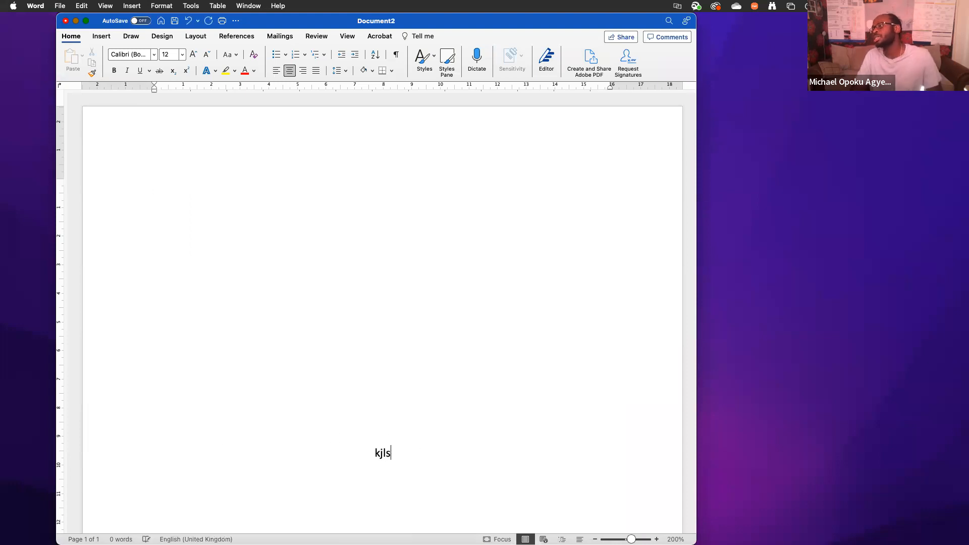
pyautogui.write(' xvc><mxdv;b')
pyautogui.press('Return')
pyautogui.write('\\vblx,mvb.,/xmvbxv')
pyautogui.press('Return')
pyautogui.write('vx,vbmxdf.m,sdf/.m,gsf')
pyautogui.press('Return')
pyautogui.write('sfdgsrgserg')
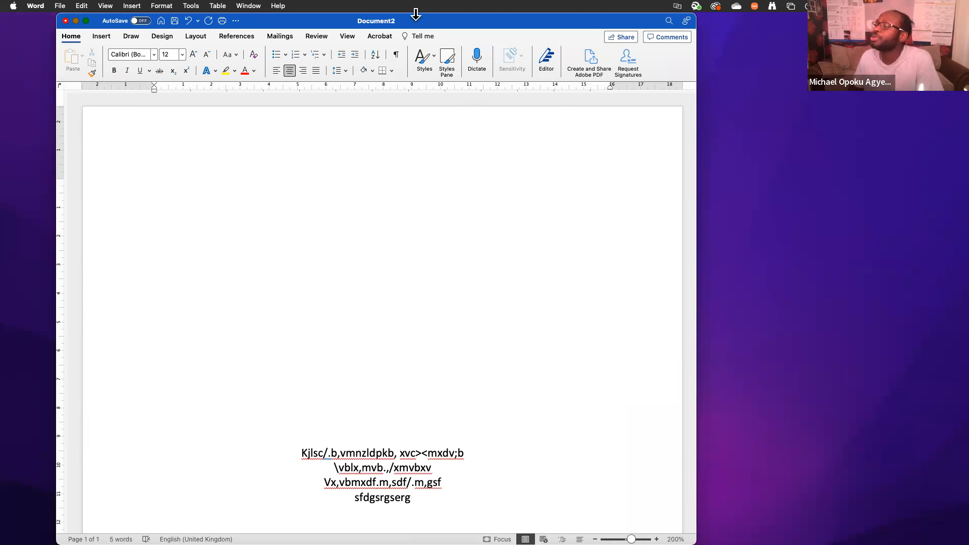
# Expand the document window to full screen and open the text in Immersive Reader
pyautogui.click(316, 36)
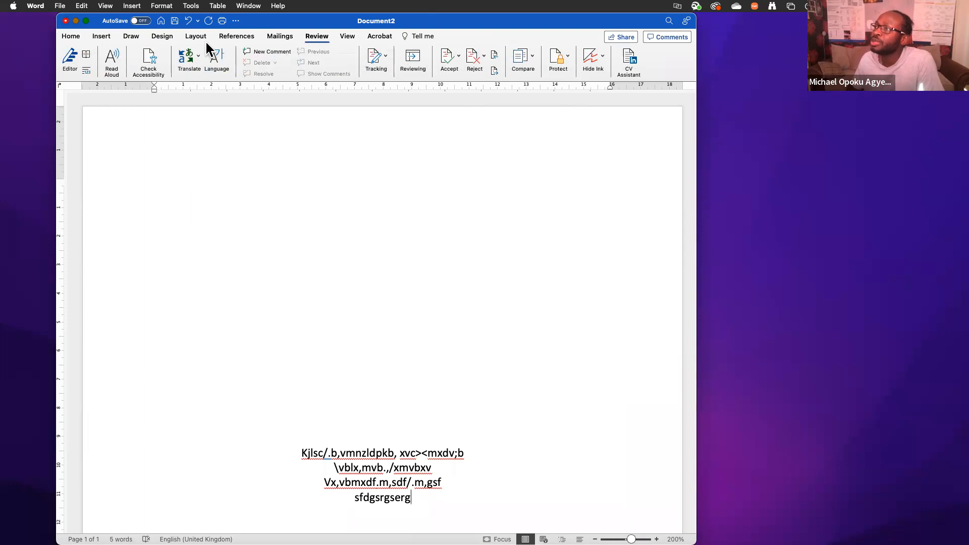
pyautogui.doubleClick(342, 19)
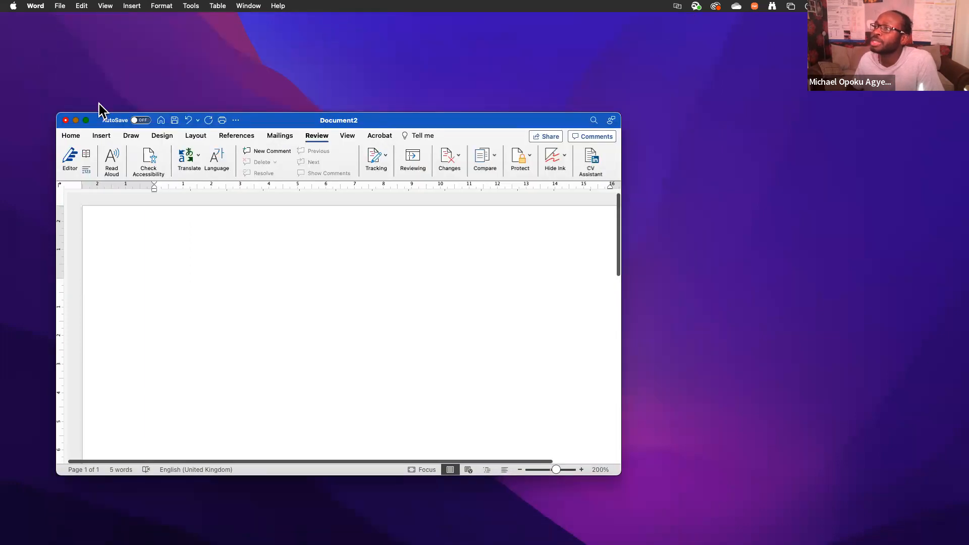
pyautogui.click(89, 119)
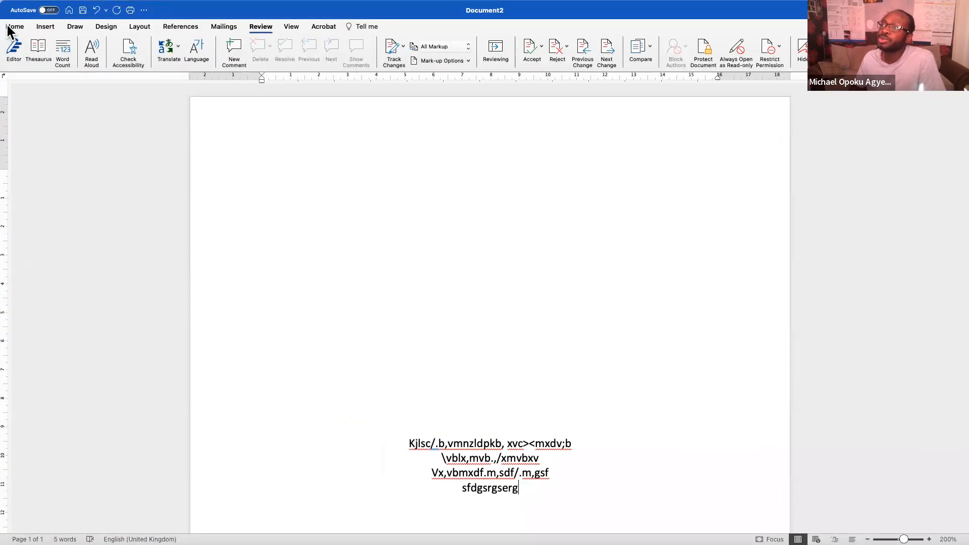
pyautogui.click(15, 26)
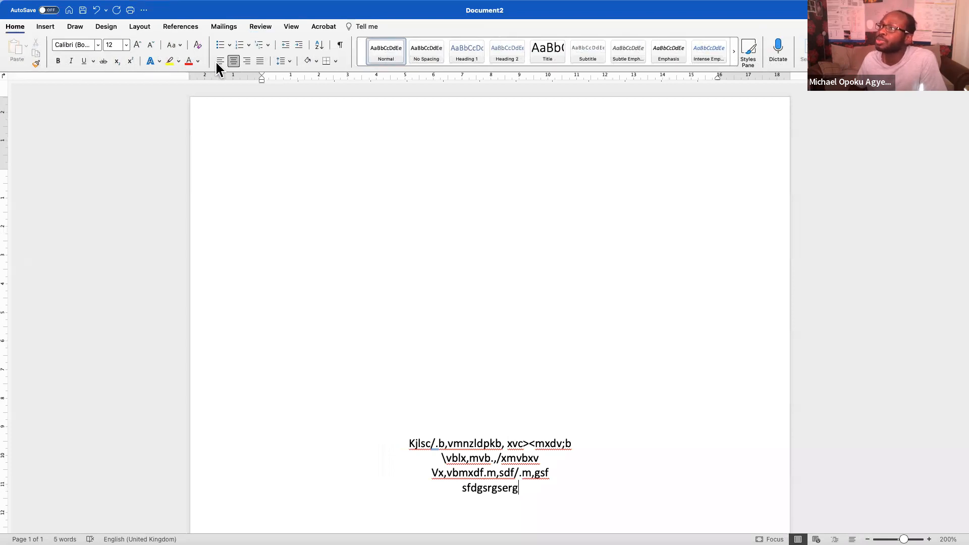
pyautogui.click(292, 28)
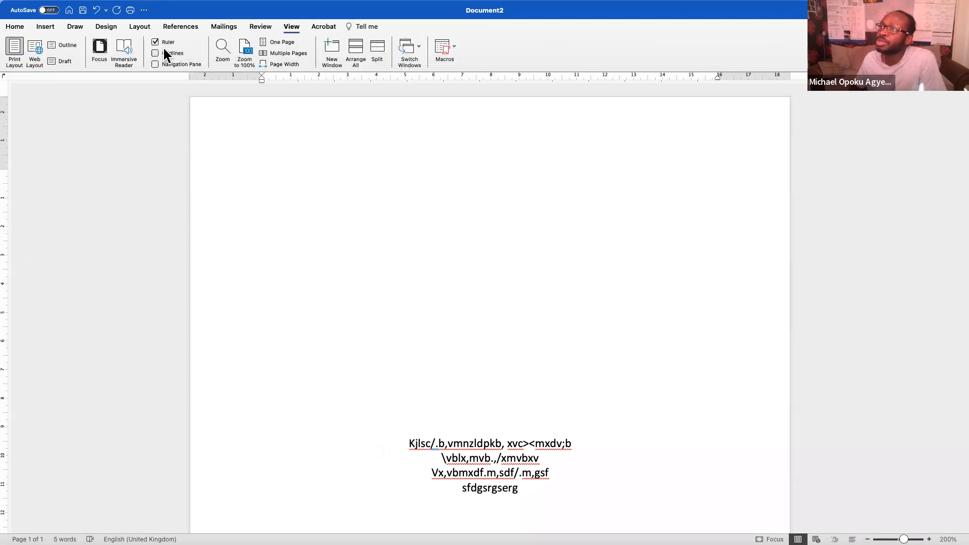
pyautogui.click(123, 44)
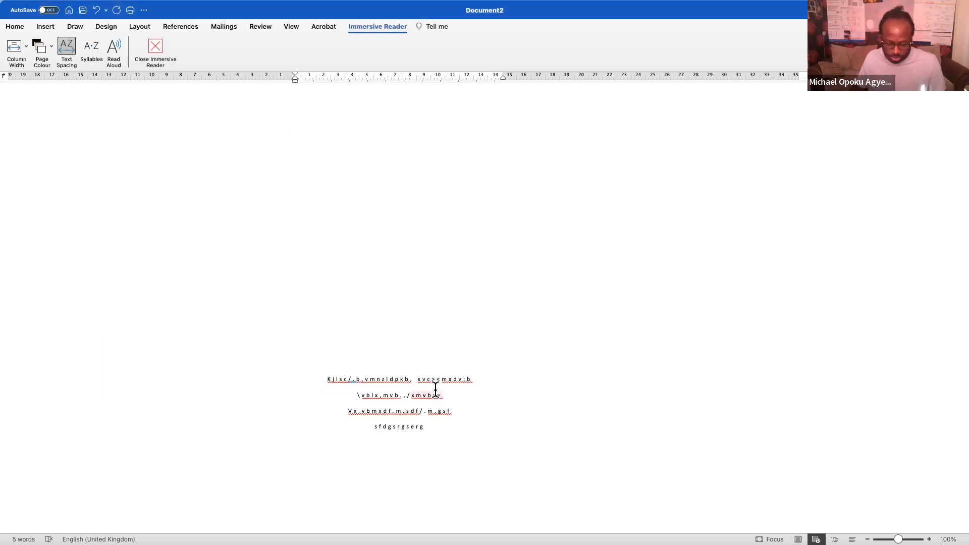
# Replace the entire document text with the copied biography and set the reading column width to Wide
pyautogui.press('super+a')
pyautogui.press('super+v')
pyautogui.scroll(6, 422, 362)
pyautogui.scroll(10, 423, 362)
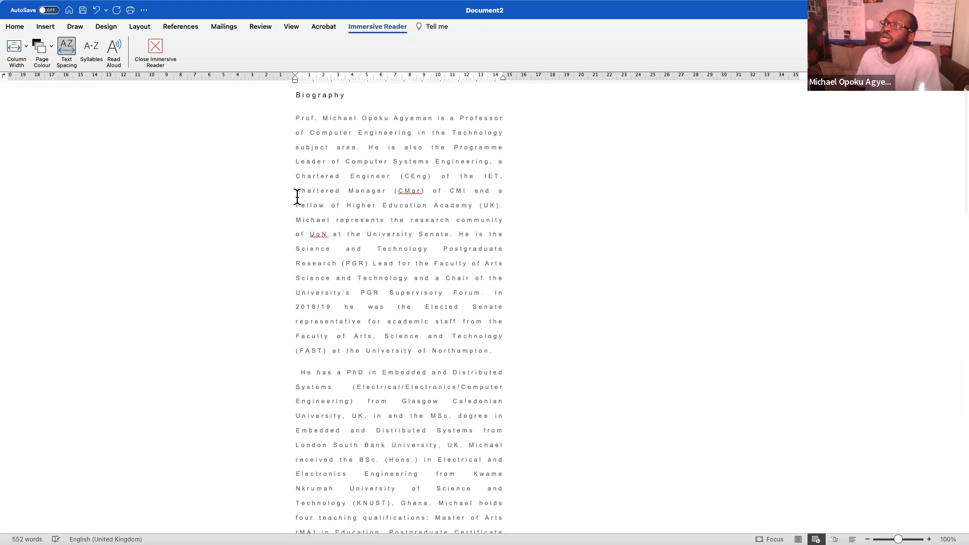
pyautogui.click(20, 46)
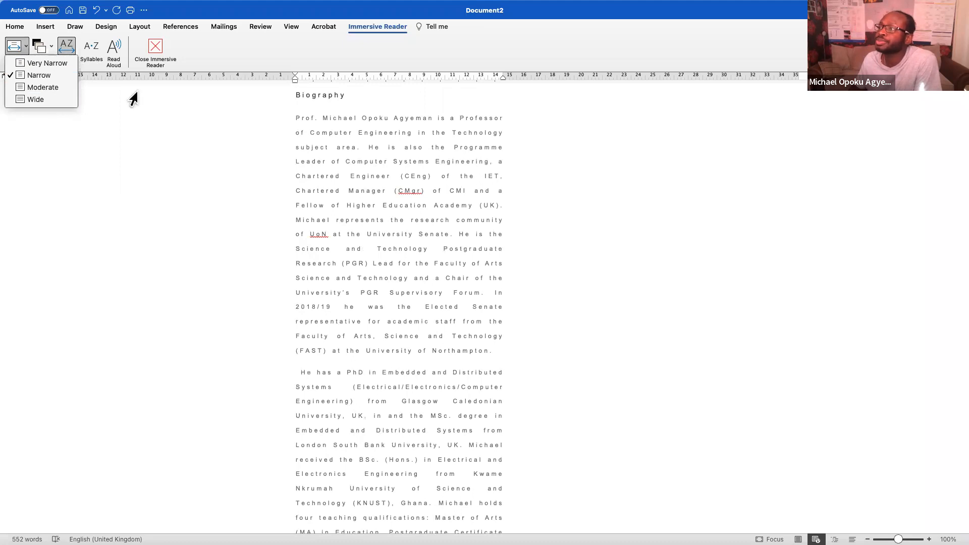
pyautogui.click(35, 99)
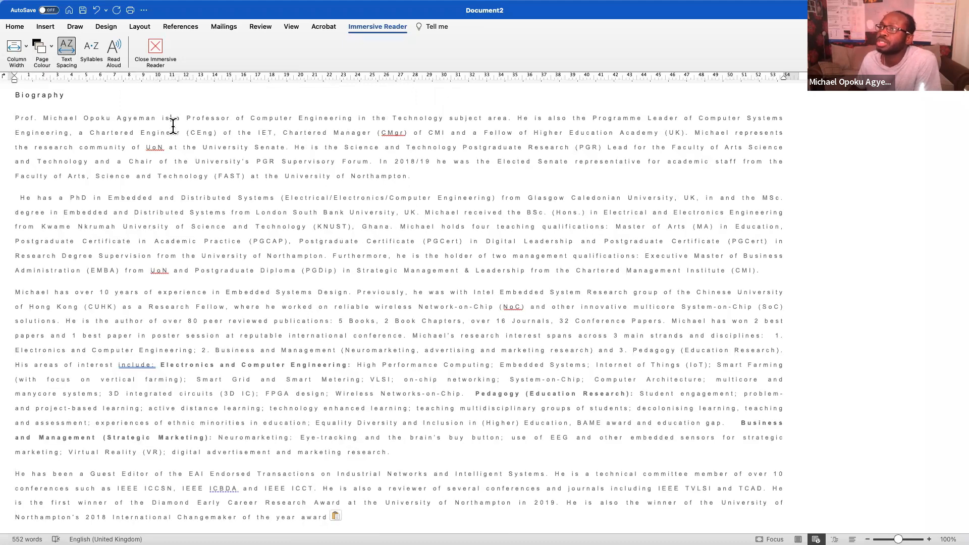
# Play Read Aloud from the Biography heading, pause it, and close Immersive Reader
pyautogui.click(19, 95)
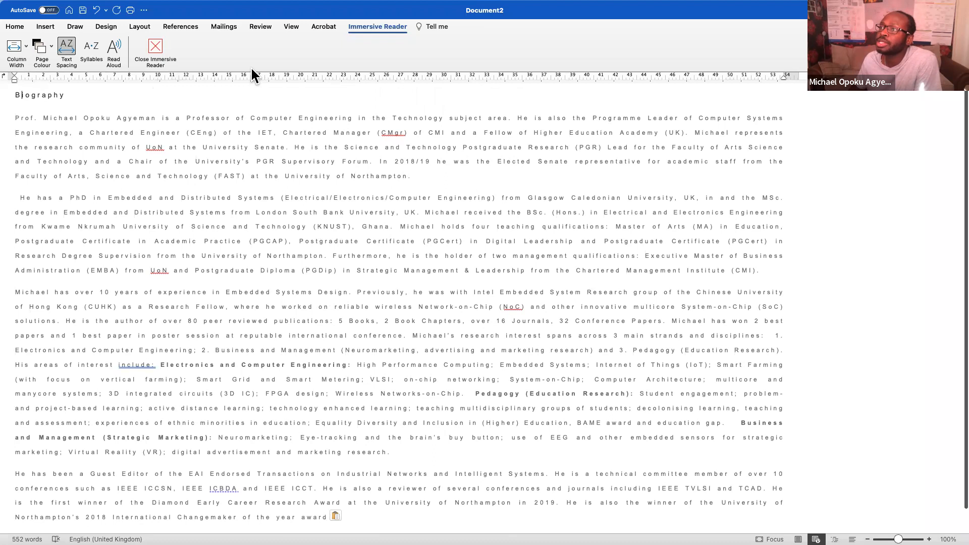
pyautogui.click(113, 47)
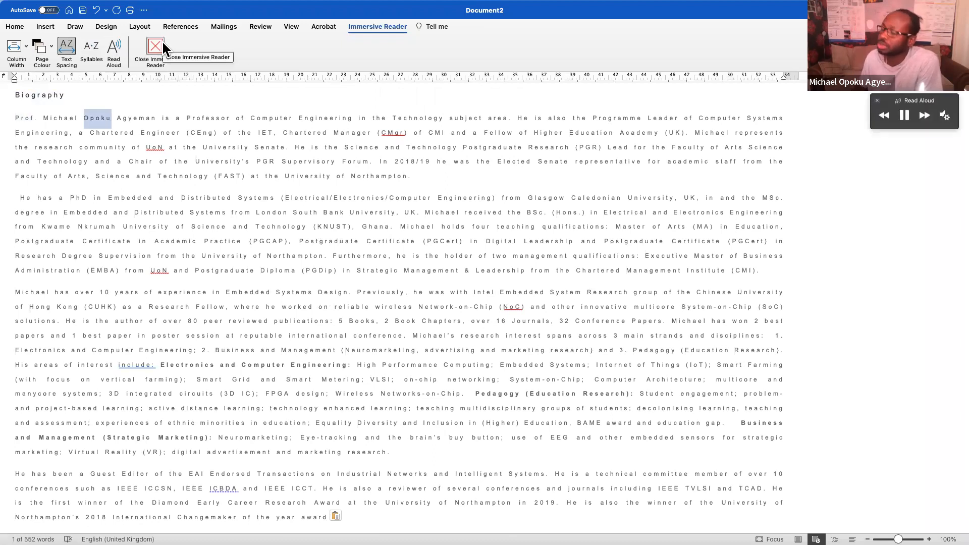
pyautogui.click(904, 115)
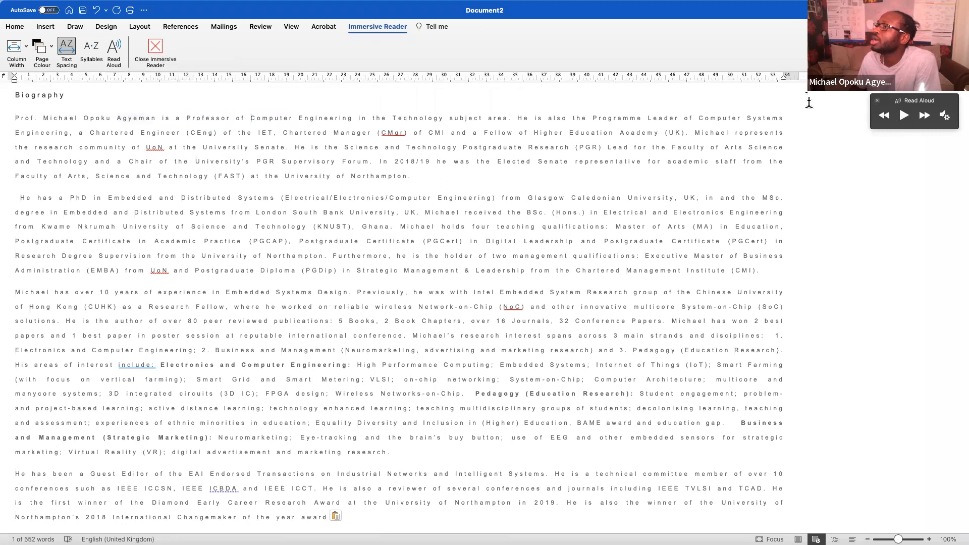
pyautogui.click(157, 44)
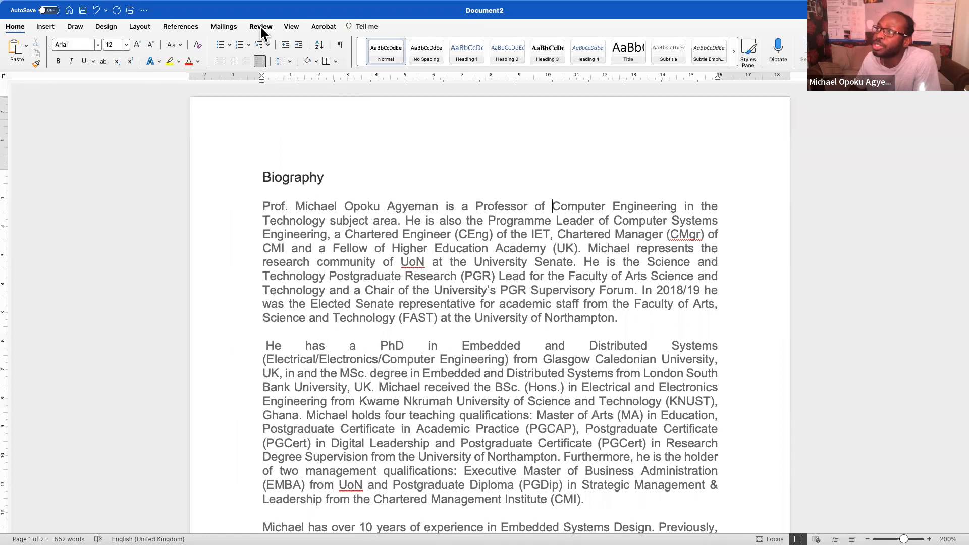
# Start Read Aloud on the biography in the normal page view and pause it
pyautogui.click(261, 28)
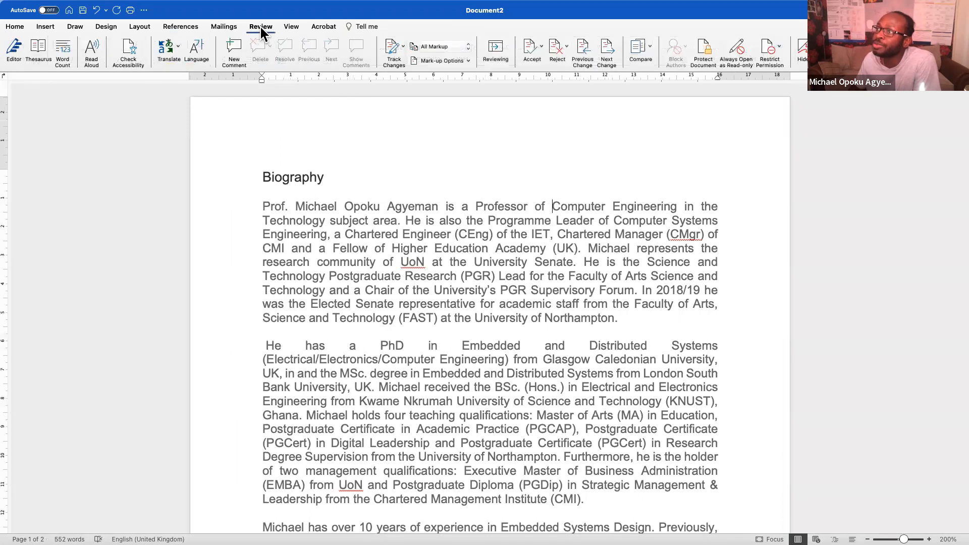
pyautogui.click(86, 51)
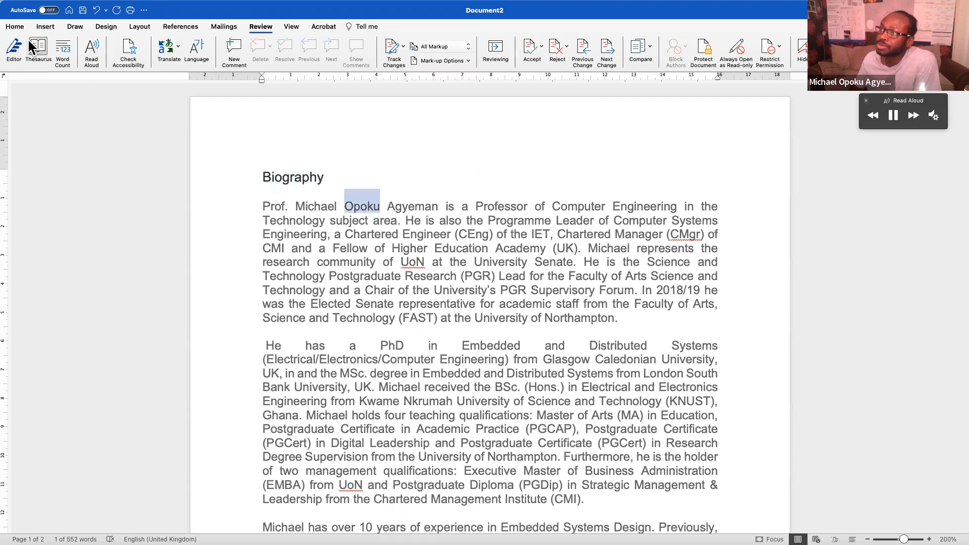
pyautogui.click(894, 115)
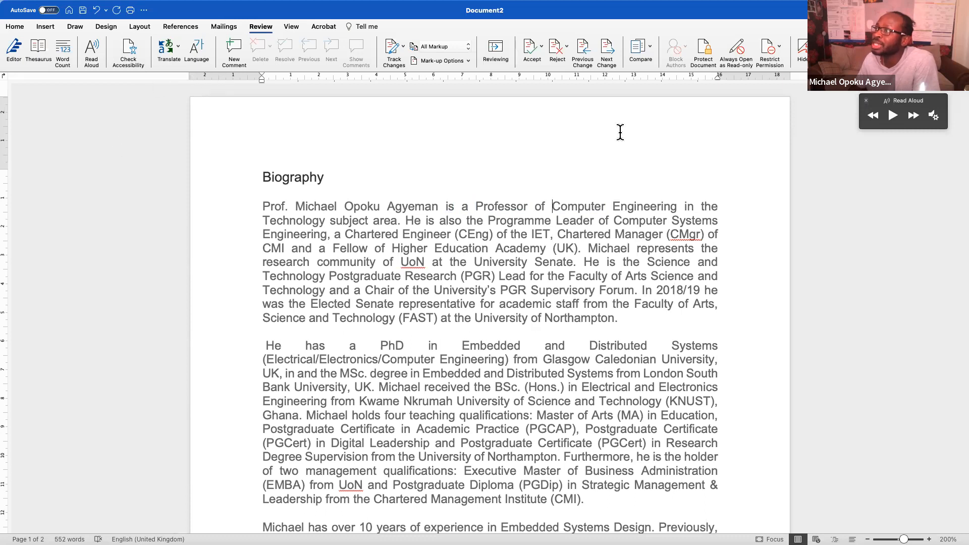
# Turn on Track Changes and append "This is an update of a profile." to the end of the first biography paragraph
pyautogui.click(386, 44)
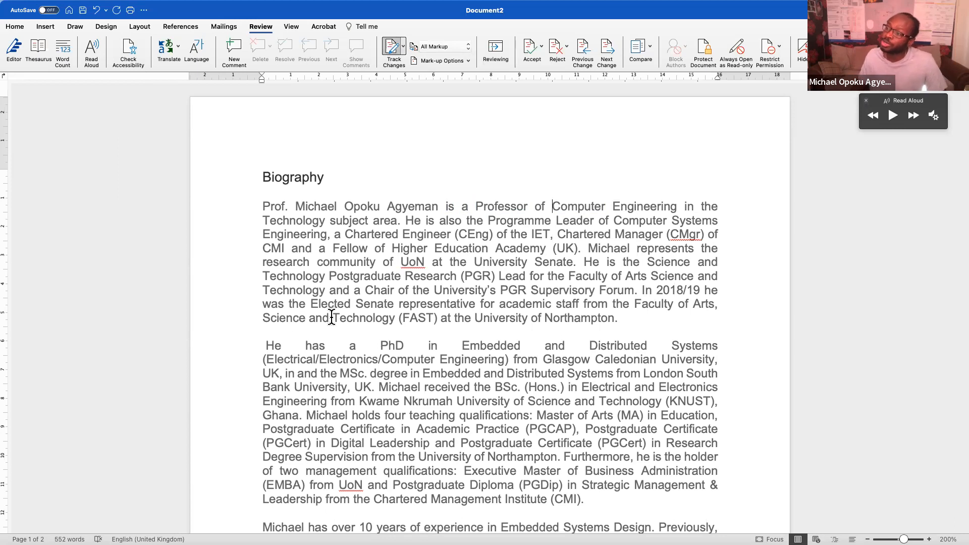
pyautogui.click(636, 317)
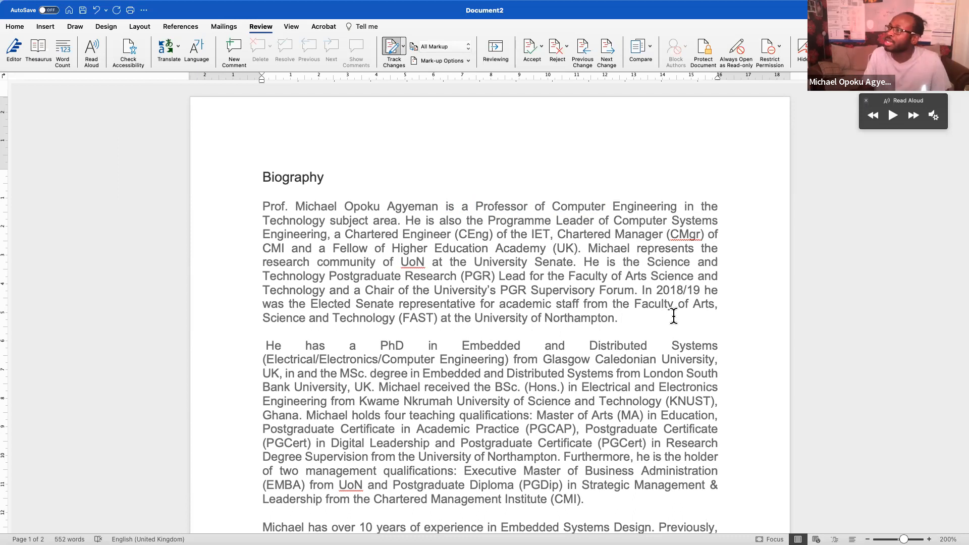
pyautogui.write('This is an up of')
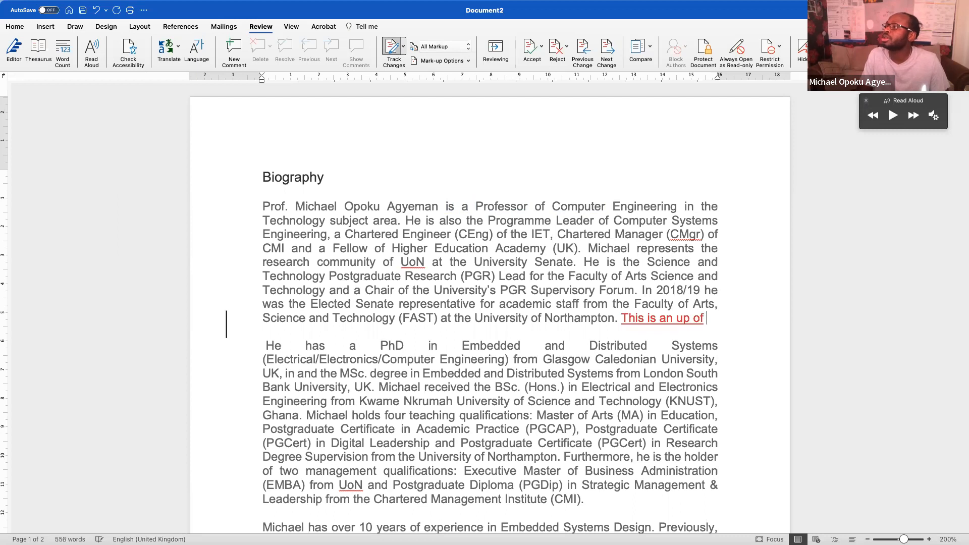
pyautogui.press('BackSpace')
pyautogui.press('BackSpace')
pyautogui.press('BackSpace')
pyautogui.write('date of ')
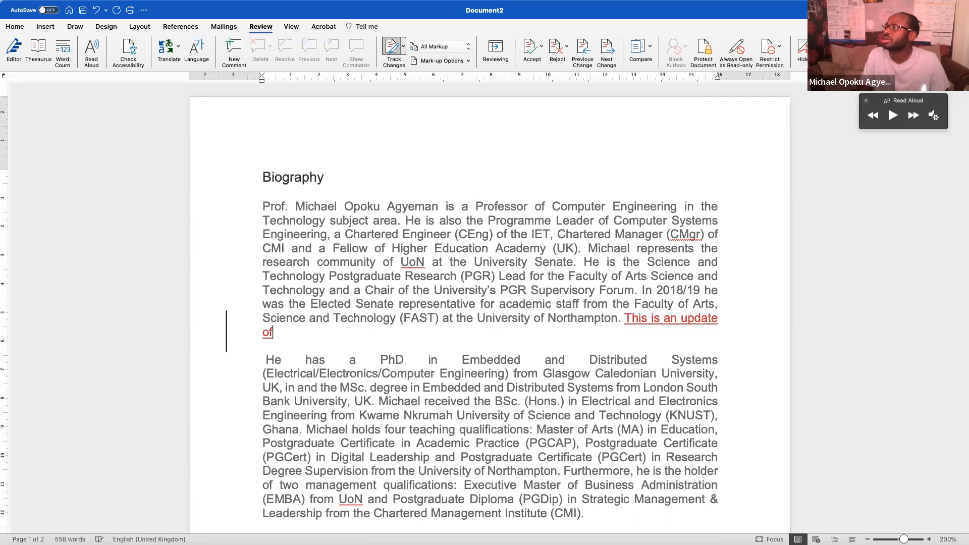
pyautogui.write('a pro')
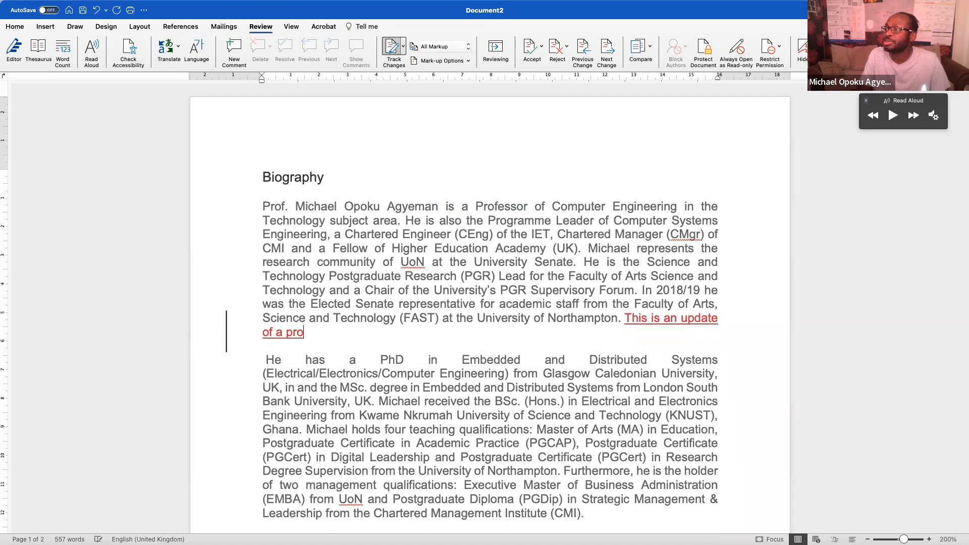
pyautogui.write('file. ')
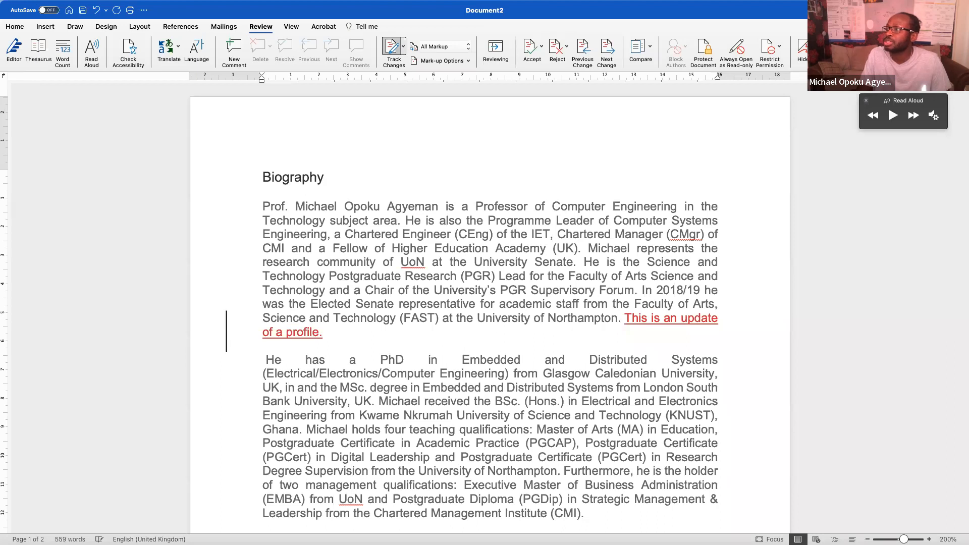
# Add the sentence "Since that time, other stuff may have come up." after the new text ending the first paragraph
pyautogui.write('Since')
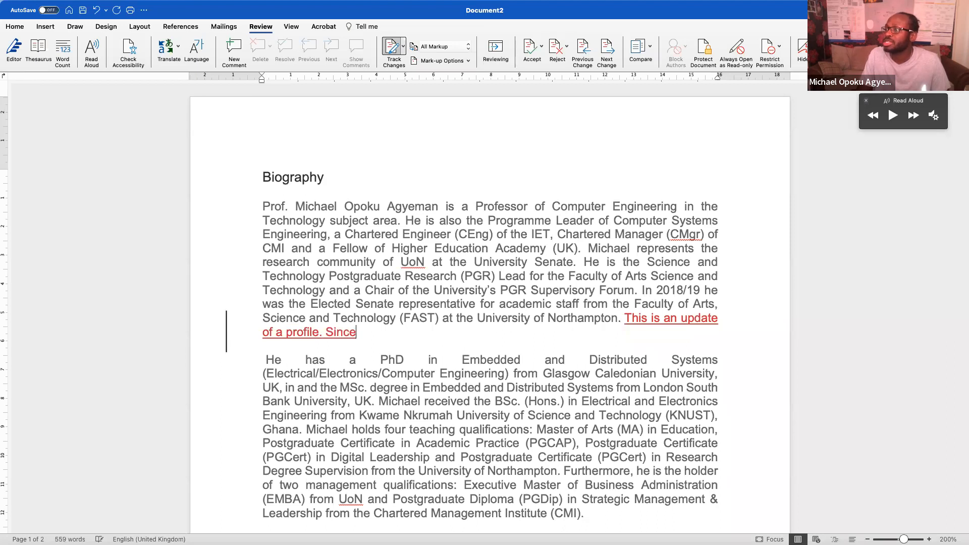
pyautogui.write(' that time')
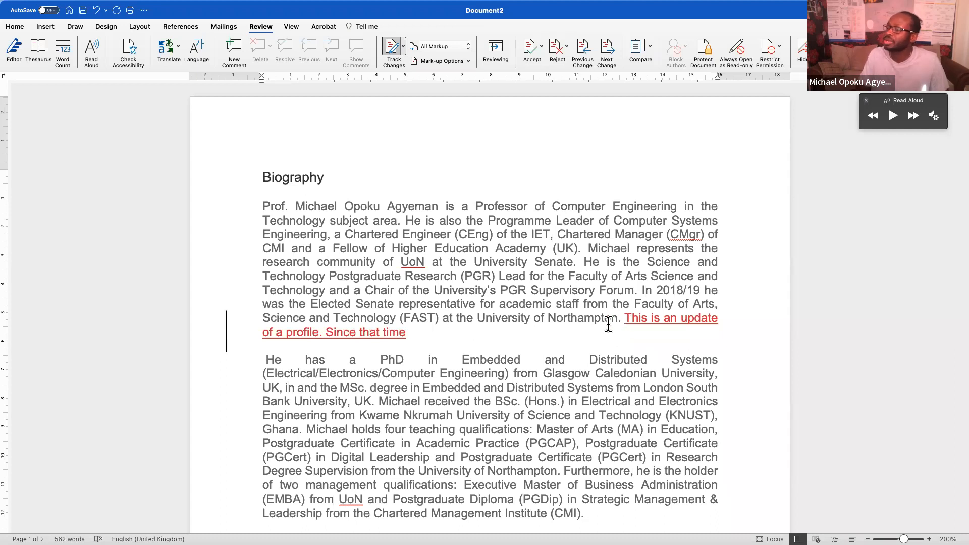
pyautogui.press('BackSpace')
pyautogui.write(', other su')
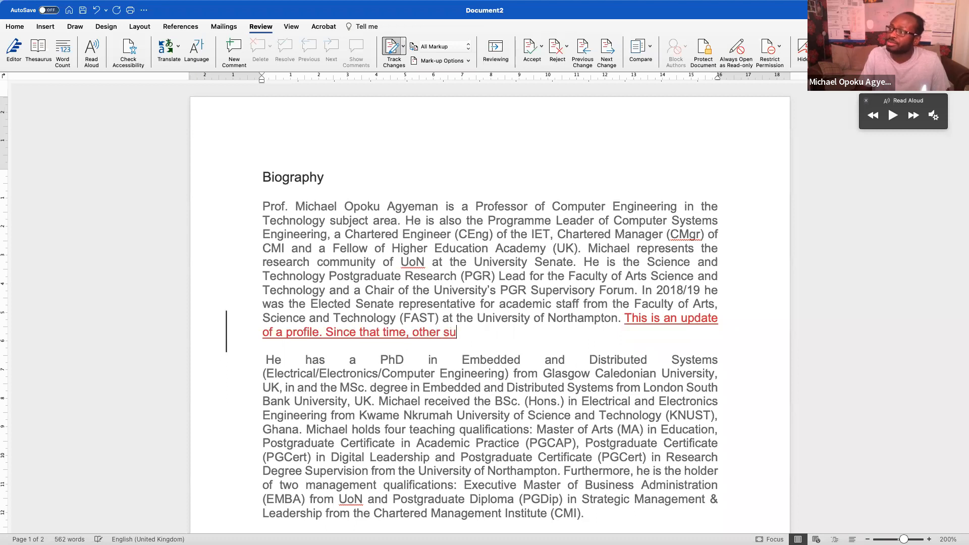
pyautogui.press('BackSpace')
pyautogui.write('tuff ')
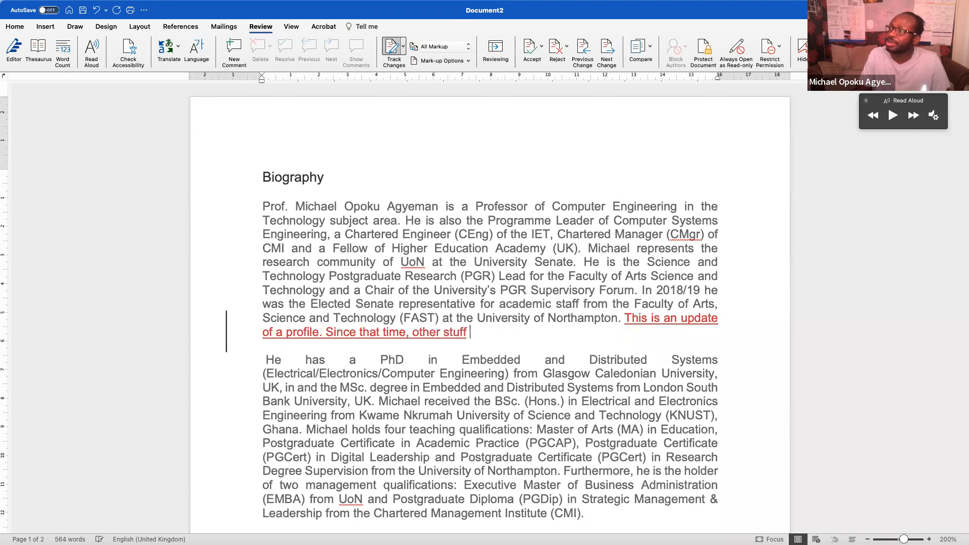
pyautogui.write('may have ')
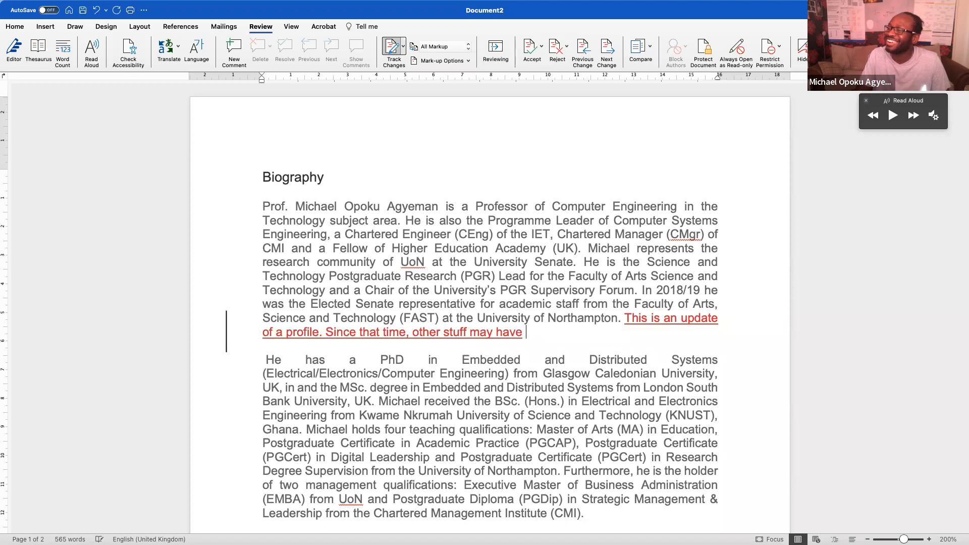
pyautogui.write('come up')
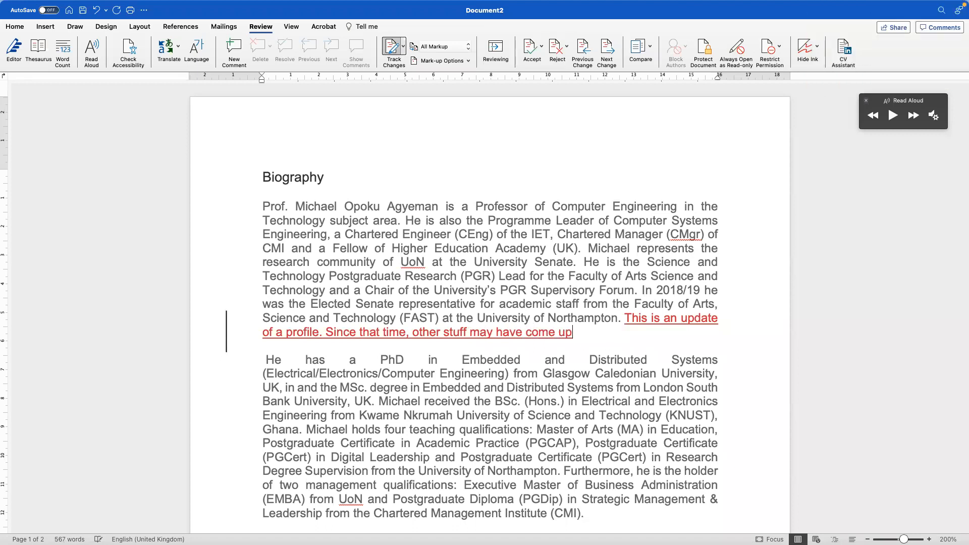
pyautogui.write('.')
# Delete the second paragraph's text from "Ghana." through the second "(PGCert", and delete "niversity Senate" from the first paragraph, as tracked changes
pyautogui.keyDown('shift'); pyautogui.click(626, 318); pyautogui.keyUp('shift')
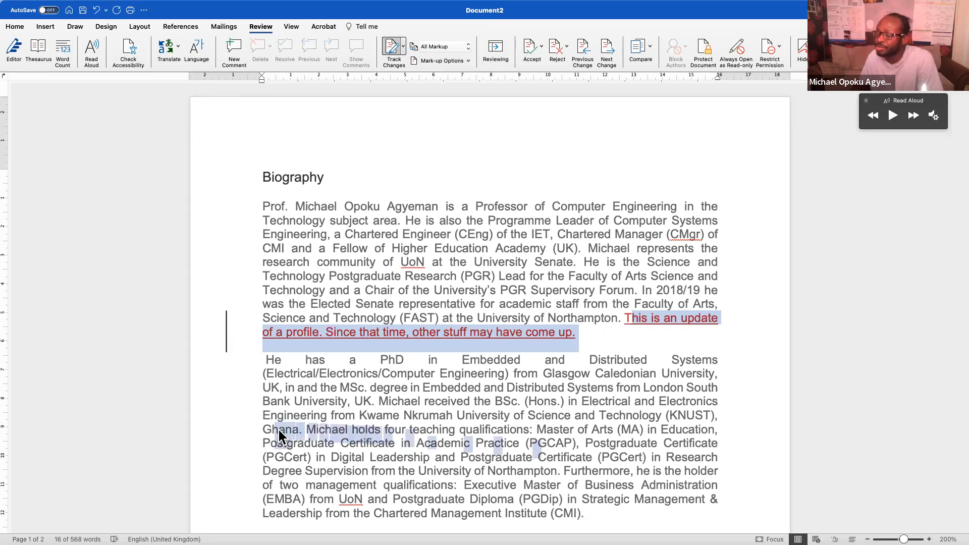
pyautogui.press('BackSpace')
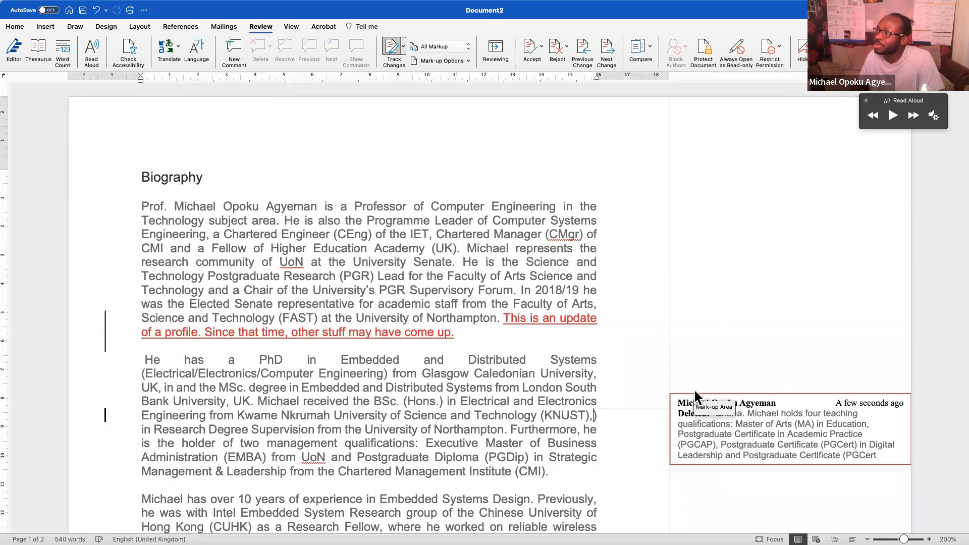
pyautogui.click(432, 44)
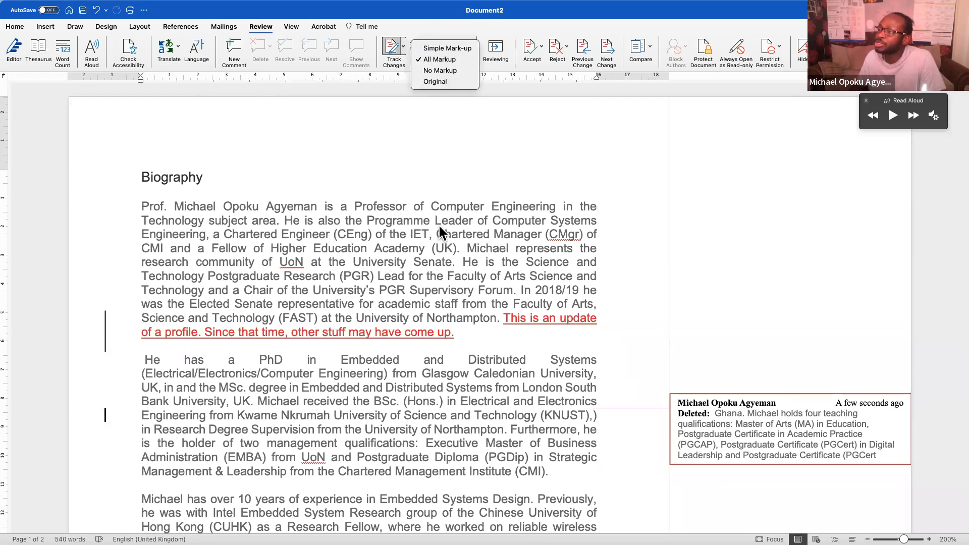
pyautogui.click(476, 289)
pyautogui.moveTo(420, 260); pyautogui.dragTo(361, 256)
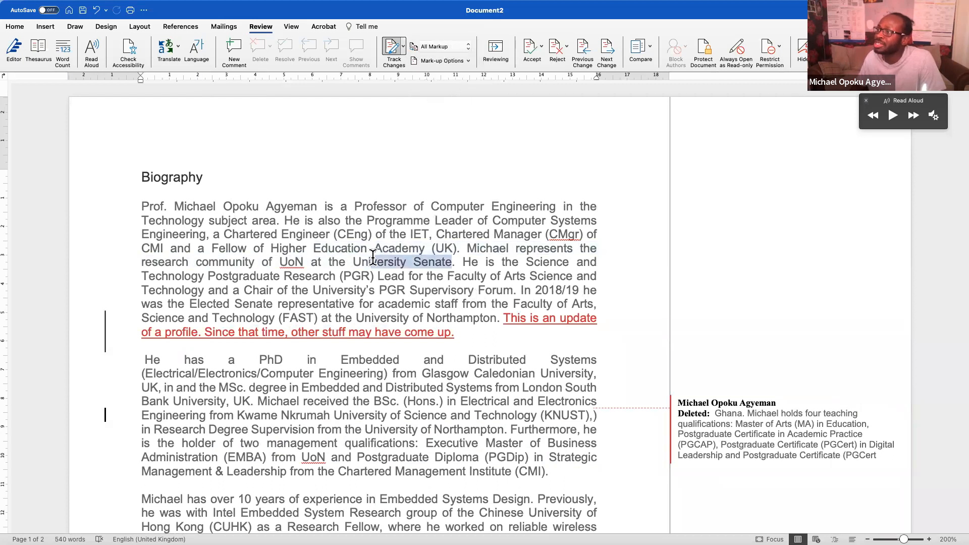
pyautogui.press('BackSpace')
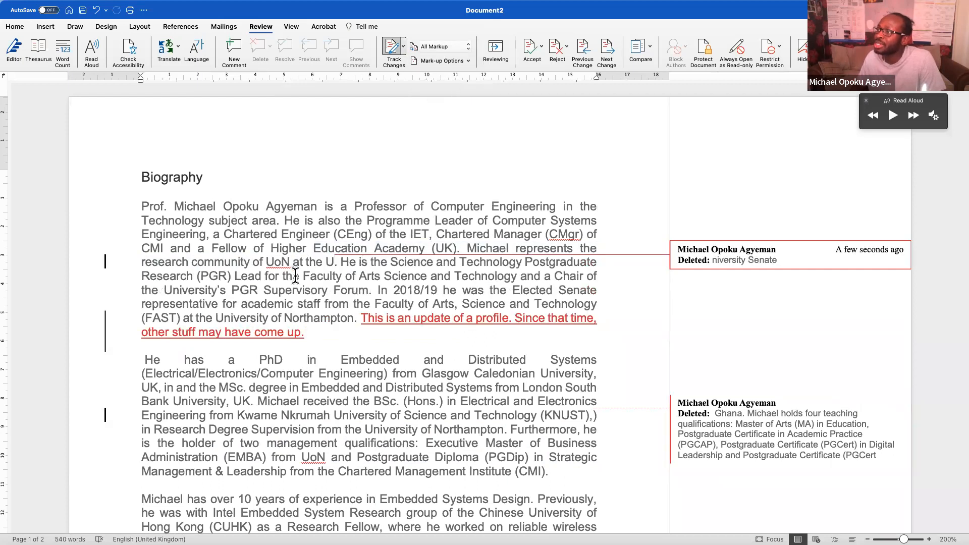
# Delete the first paragraph's text from "the Faculty of Arts" through "Forum. In" and the second's "qualifications: Executive Master of Business Administration" as tracked changes
pyautogui.moveTo(285, 276); pyautogui.dragTo(393, 290)
pyautogui.press('BackSpace')
pyautogui.moveTo(345, 429); pyautogui.dragTo(227, 443)
pyautogui.press('BackSpace')
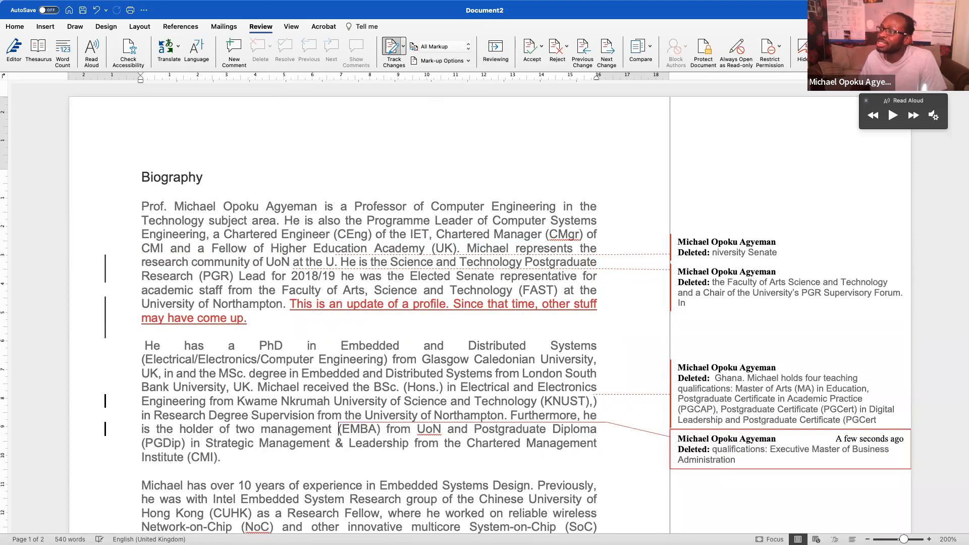
# Delete the third paragraph's text from its beginning through "Student", including the paragraph break before it, as a tracked change
pyautogui.scroll(-8, 263, 121)
pyautogui.moveTo(263, 122); pyautogui.dragTo(422, 340)
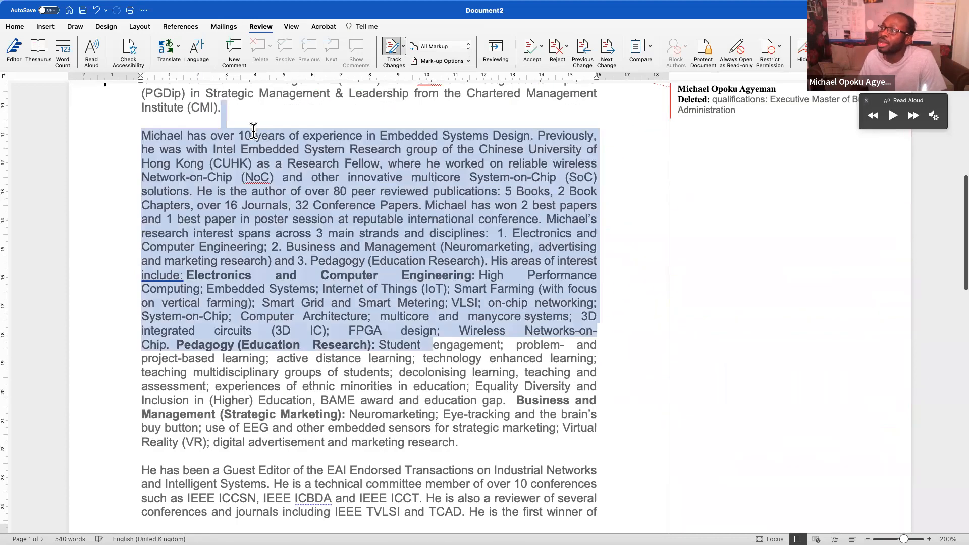
pyautogui.press('BackSpace')
pyautogui.scroll(8, 505, 213)
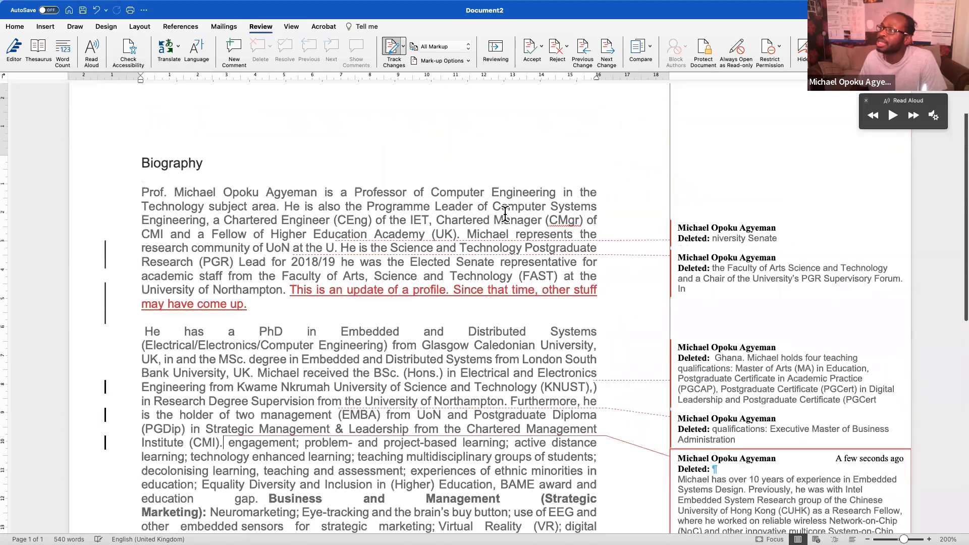
# Display the document with No Markup and replace "community of UoN" through "he was the" in the first paragraph with "rtyuryturtyrty"
pyautogui.click(427, 47)
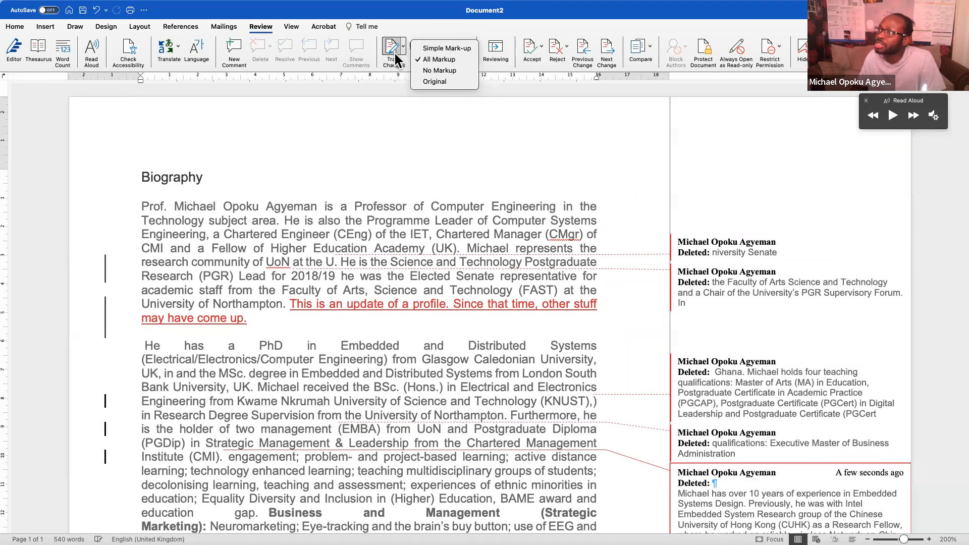
pyautogui.click(433, 70)
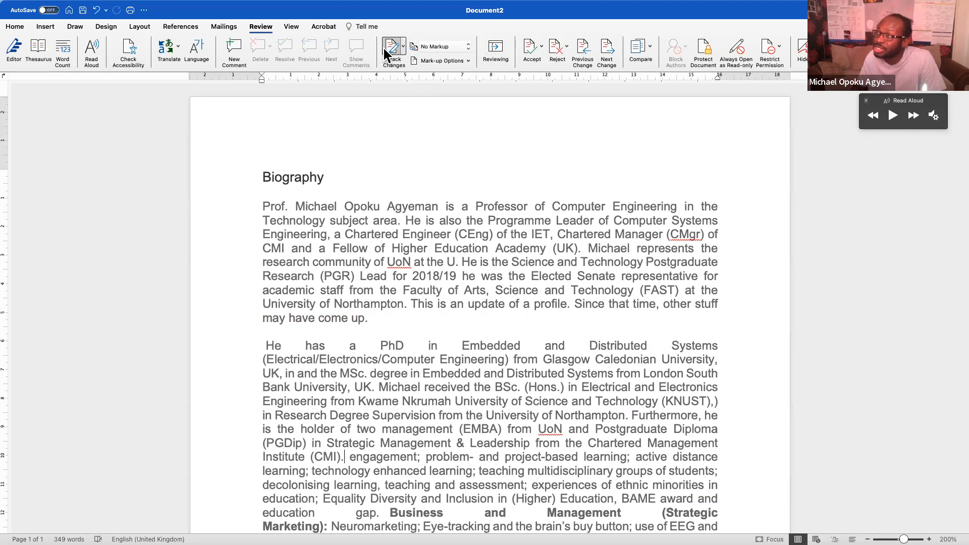
pyautogui.moveTo(511, 276); pyautogui.dragTo(356, 265)
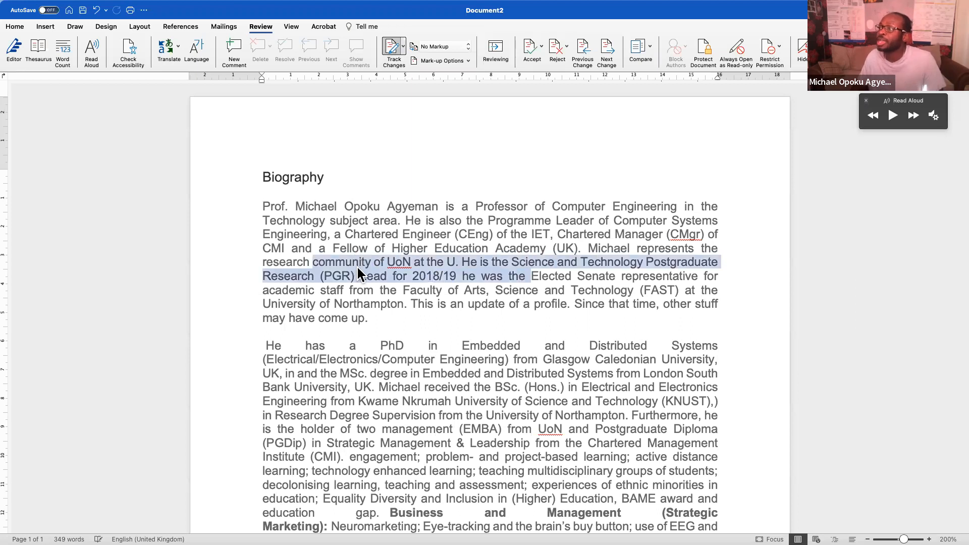
pyautogui.write('rtyuryturtyrty Elected Senate representative for academic staff from the')
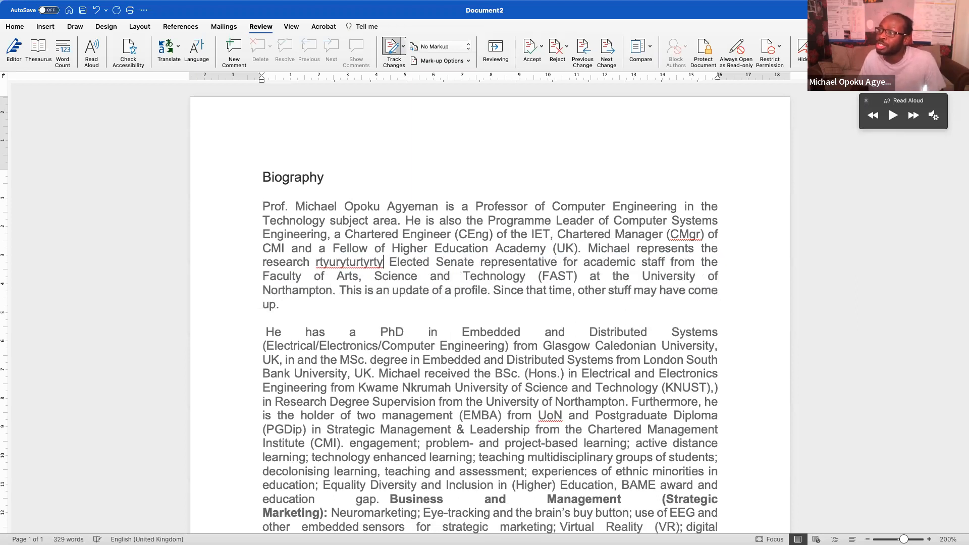
# Compare the tracked changes in the All Markup and Simple Mark-up displays, selecting the first deletion balloon and finishing in All Markup
pyautogui.click(444, 48)
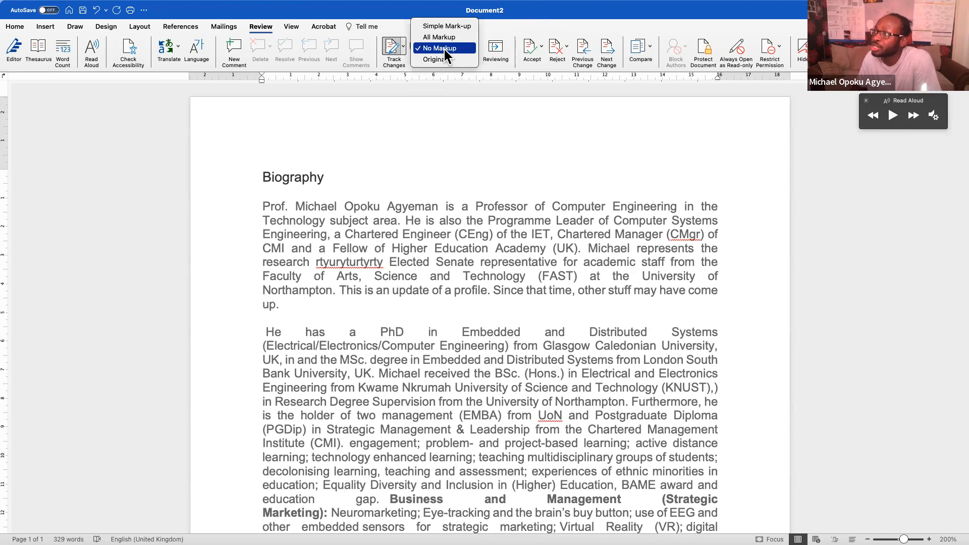
pyautogui.click(437, 38)
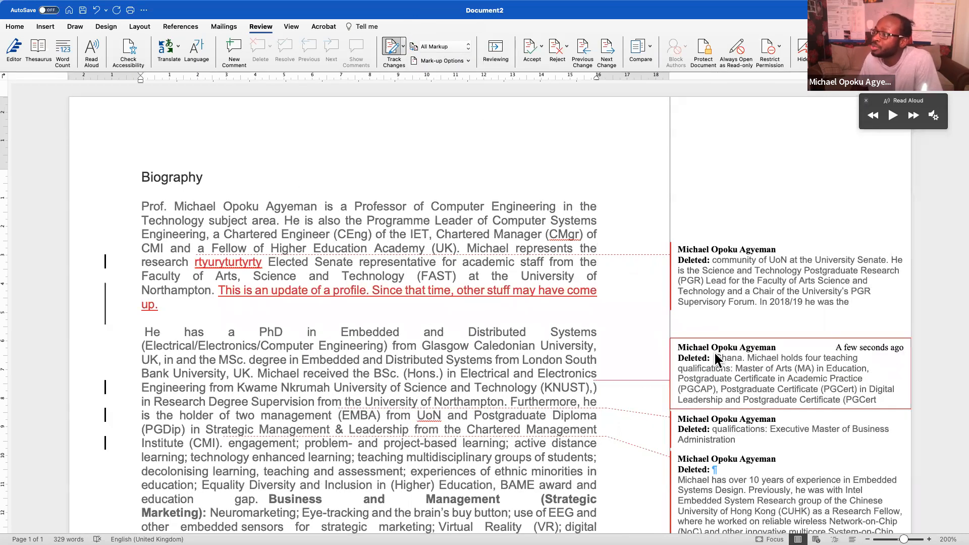
pyautogui.click(776, 282)
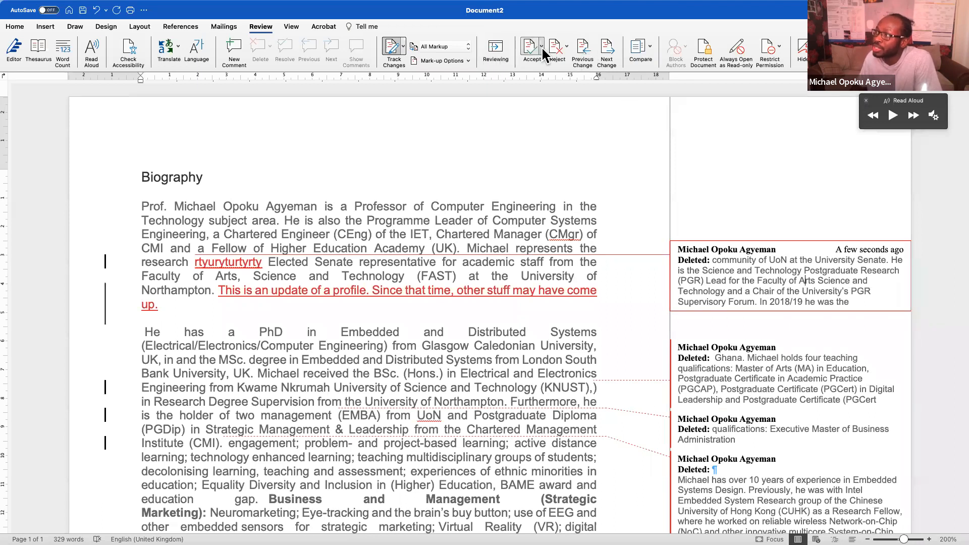
pyautogui.click(428, 45)
pyautogui.click(433, 38)
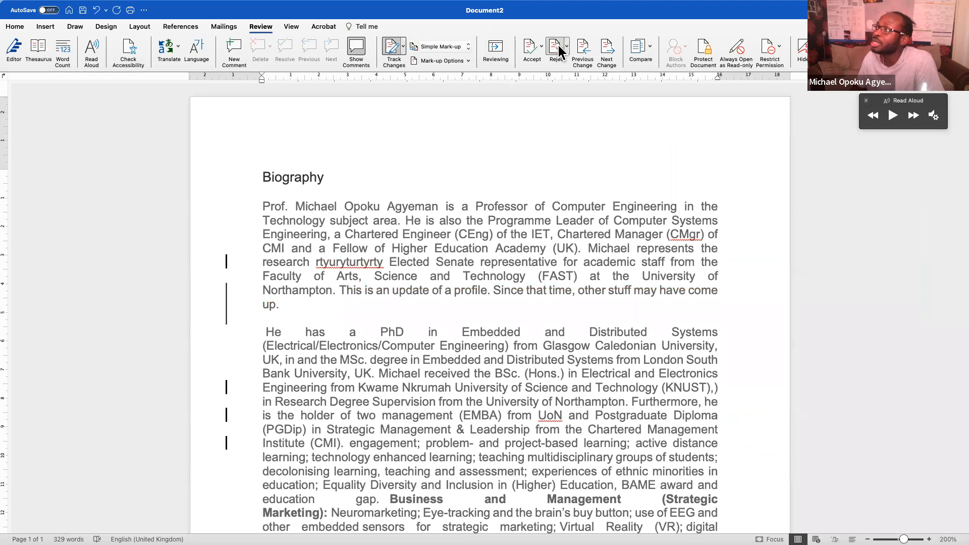
pyautogui.click(440, 46)
pyautogui.click(449, 59)
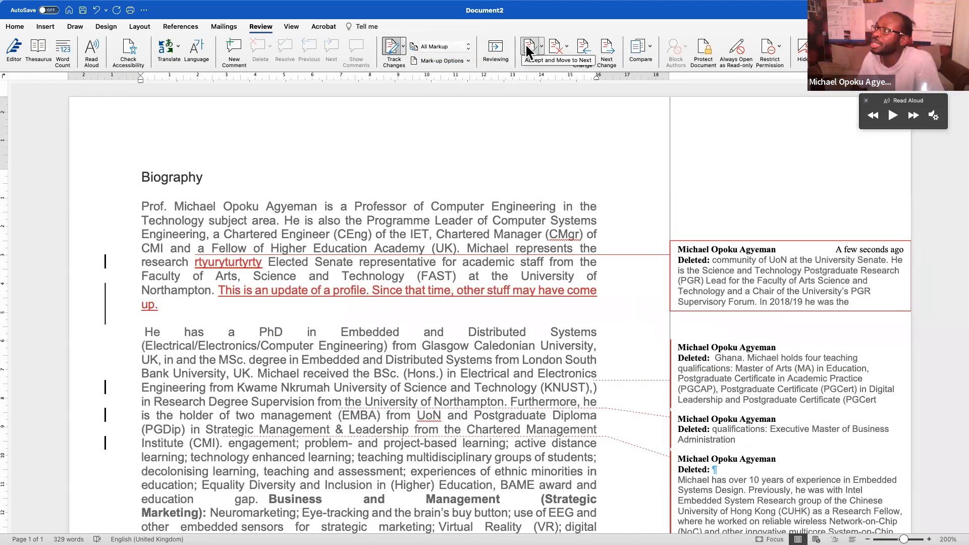
# Accept the tracked deletion and the "rtyuryturtyrty" insertion in the first paragraph, and undo both acceptances
pyautogui.click(525, 45)
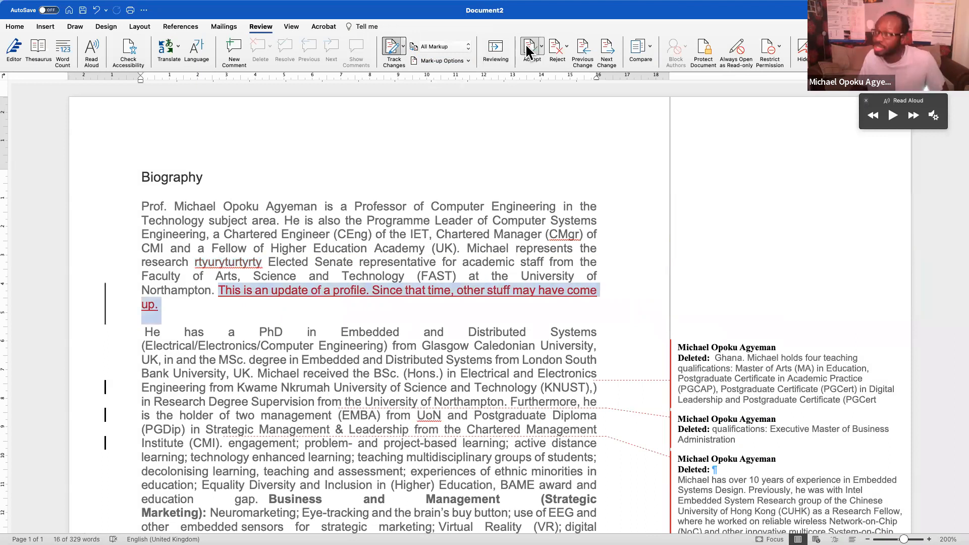
pyautogui.press('super+z')
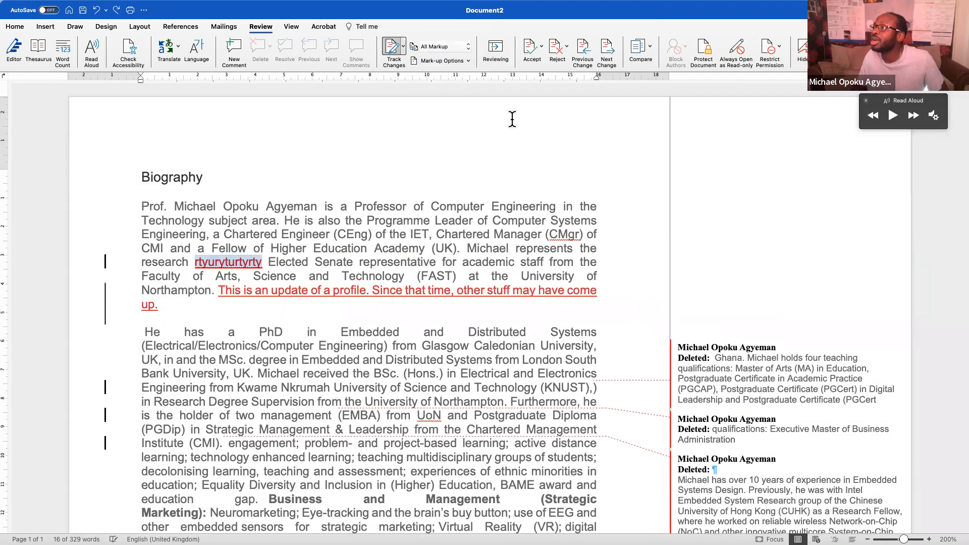
pyautogui.press('super+z')
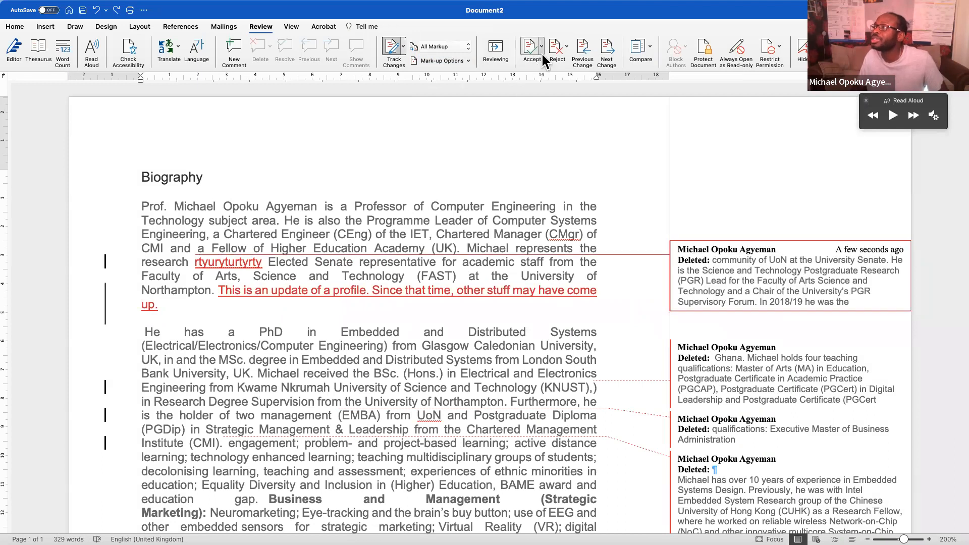
# Reject all tracked changes in the biography one after another and turn off Track Changes
pyautogui.click(552, 46)
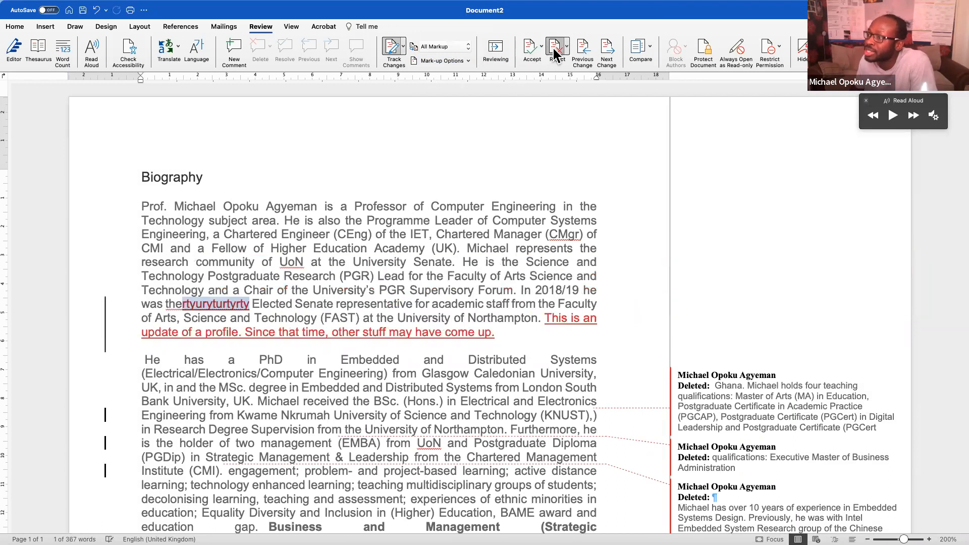
pyautogui.click(553, 46)
pyautogui.click(553, 47)
pyautogui.click(552, 46)
pyautogui.click(552, 46)
pyautogui.click(553, 46)
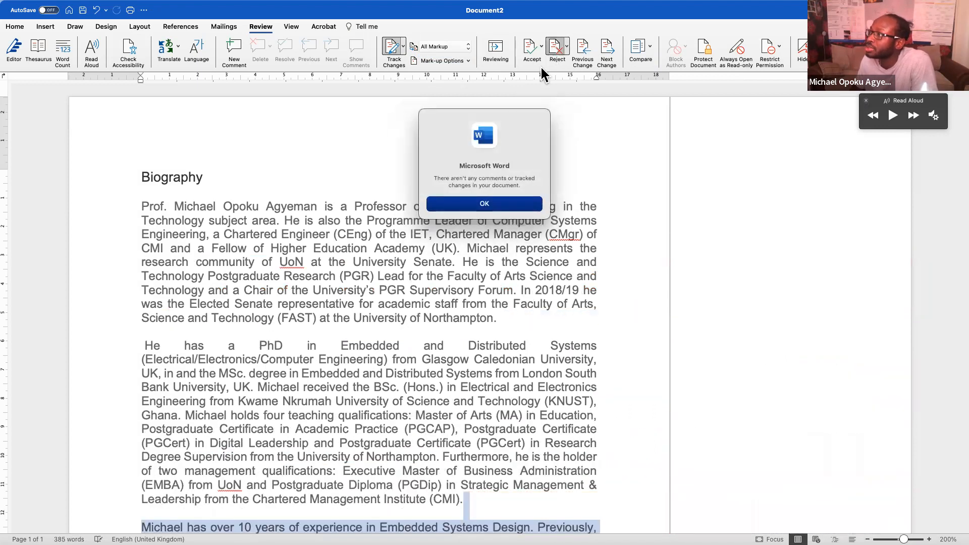
pyautogui.click(503, 204)
pyautogui.click(447, 198)
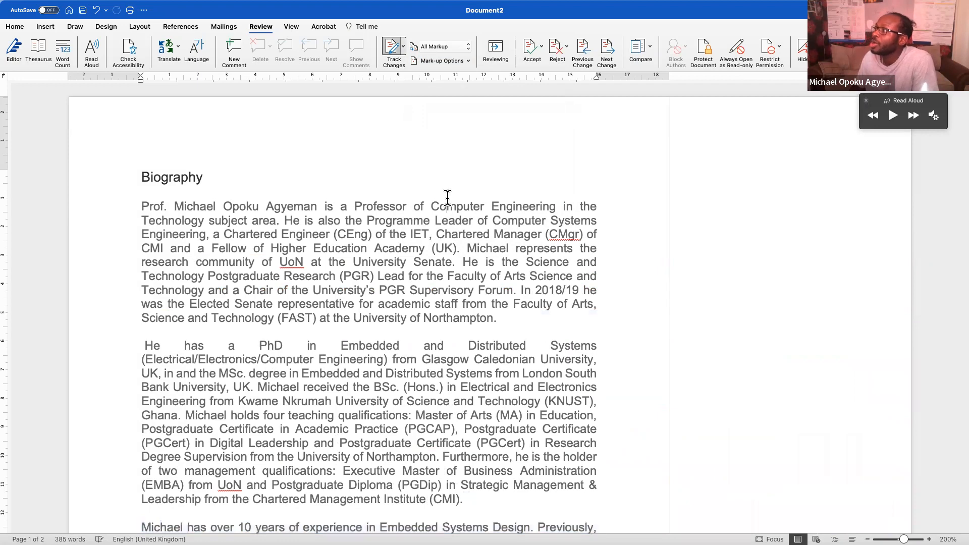
pyautogui.scroll(-15, 448, 198)
pyautogui.scroll(5, 448, 198)
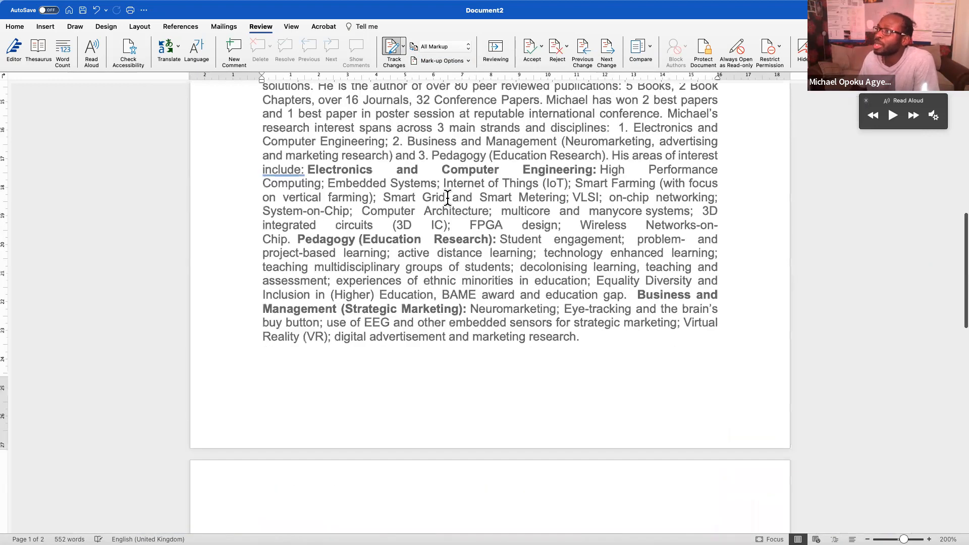
pyautogui.scroll(10, 447, 197)
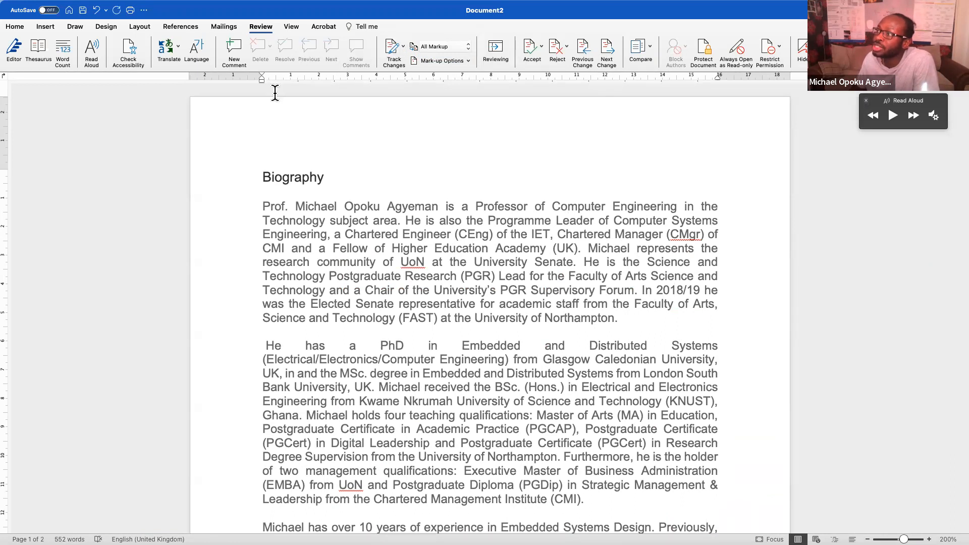
# Add a new comment on "Technology subject area. He is" in the first paragraph and undo it
pyautogui.moveTo(320, 218); pyautogui.dragTo(438, 222)
pyautogui.click(233, 48)
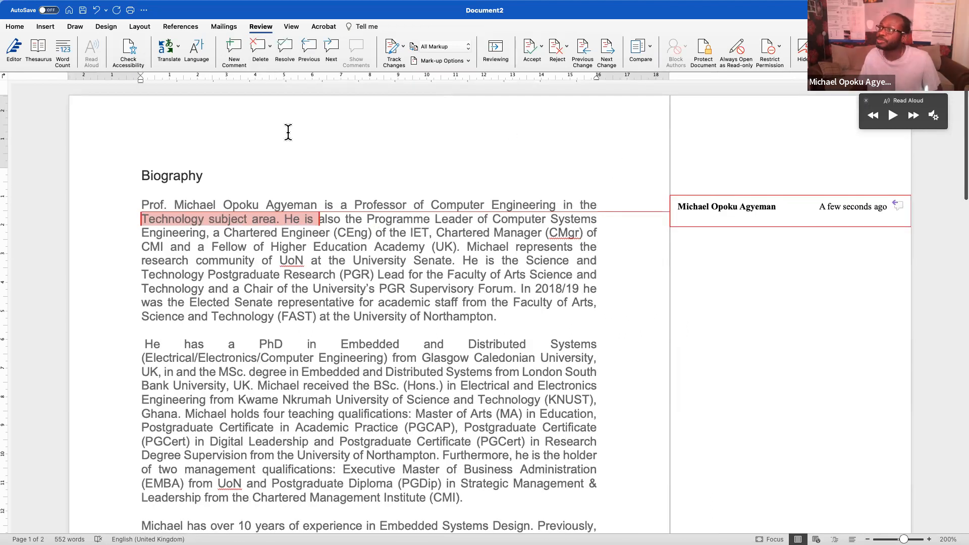
pyautogui.press('super+z')
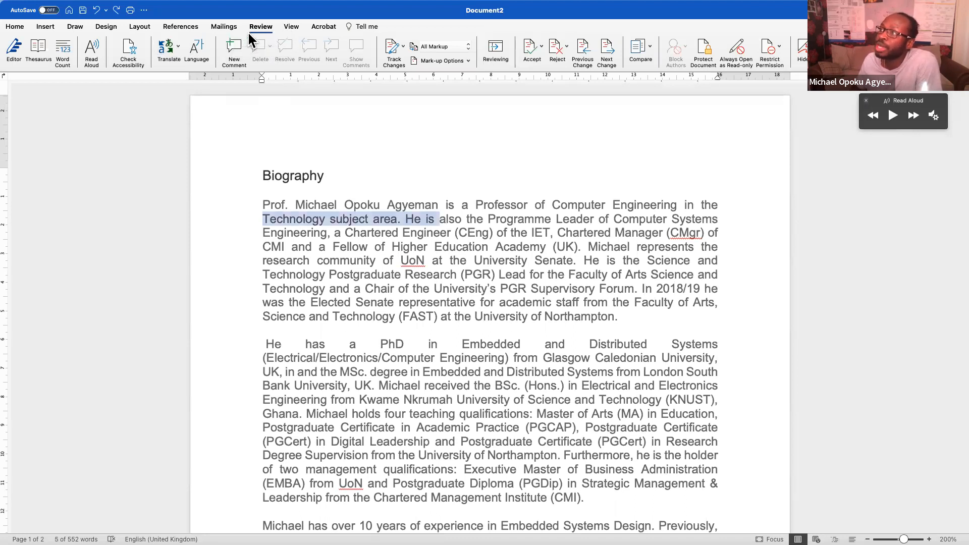
# Search the document for the professor's first name and step repeatedly through its highlighted occurrences
pyautogui.click(20, 25)
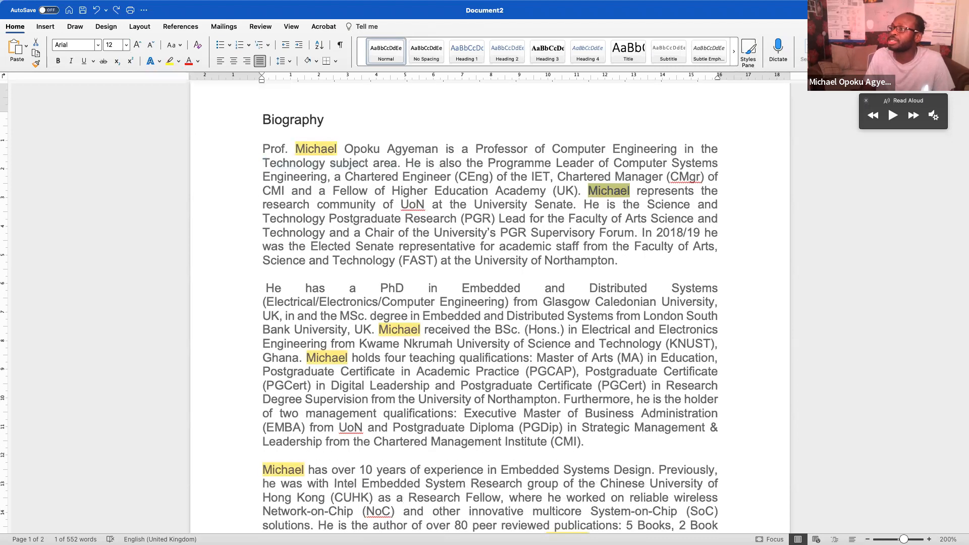
pyautogui.press('Return')
pyautogui.press('Return')
pyautogui.press('Return')
pyautogui.press('Return')
pyautogui.press('Return')
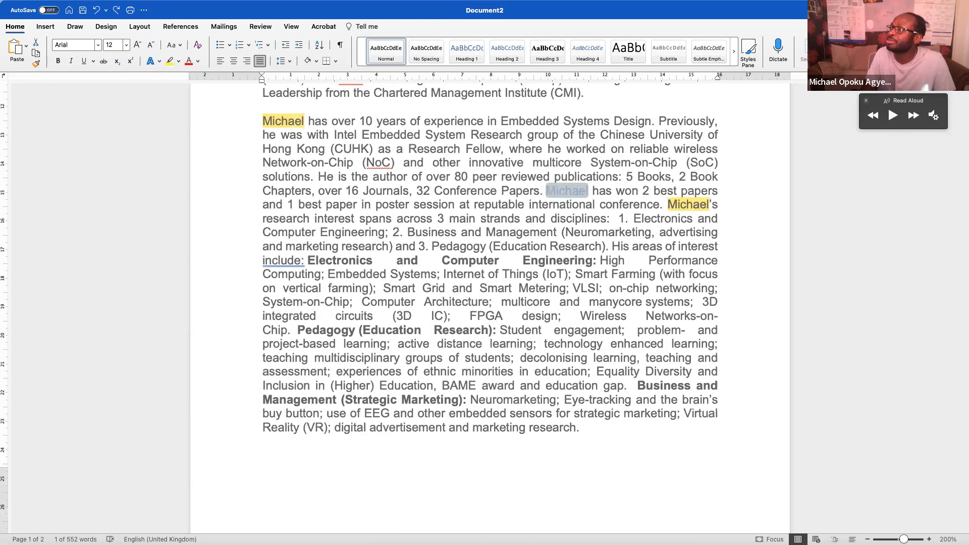
pyautogui.press('Return')
pyautogui.press('Return')
pyautogui.press('Return')
pyautogui.press('Return')
pyautogui.press('Return')
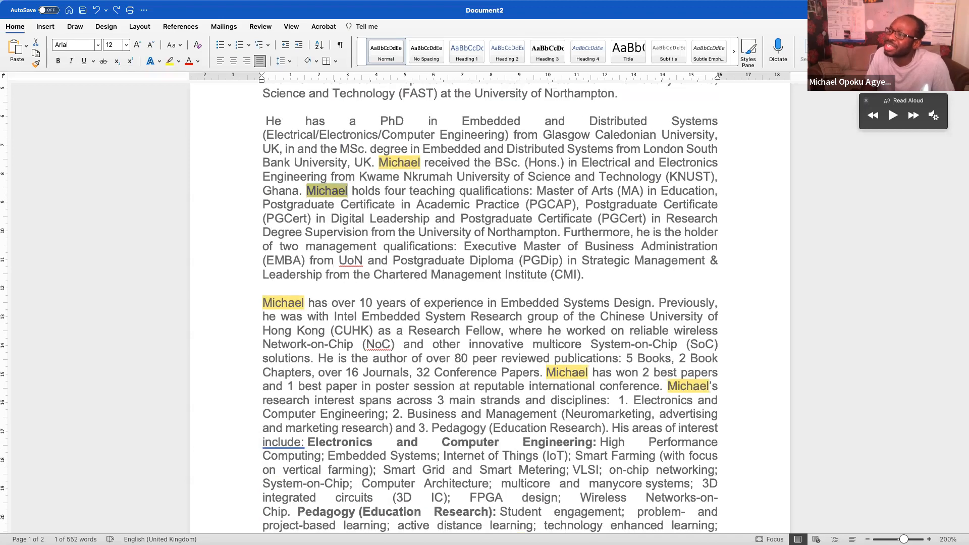
pyautogui.press('Return')
pyautogui.press('Return')
pyautogui.press('Return')
pyautogui.press('Return')
pyautogui.press('Return')
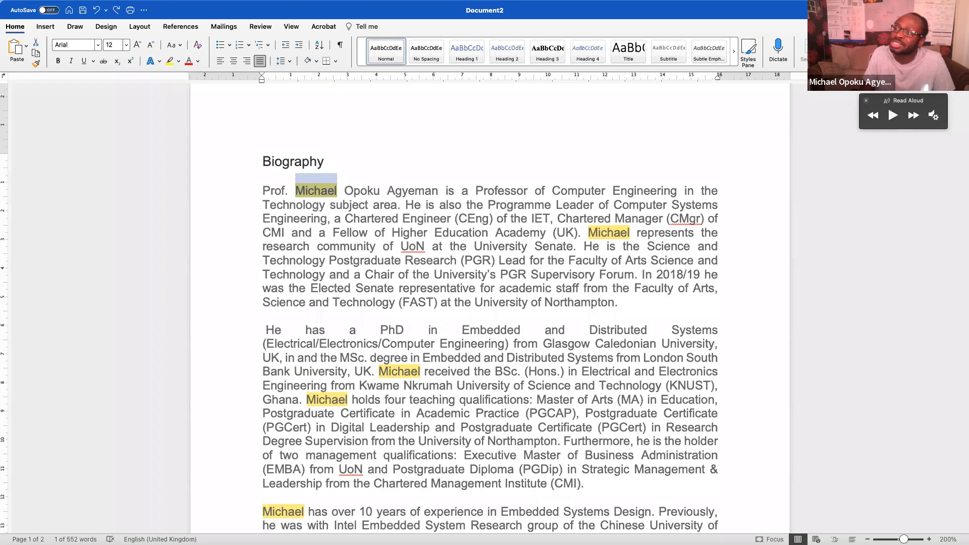
pyautogui.press('Return')
pyautogui.press('Return')
pyautogui.press('Return')
pyautogui.press('Return')
pyautogui.press('Return')
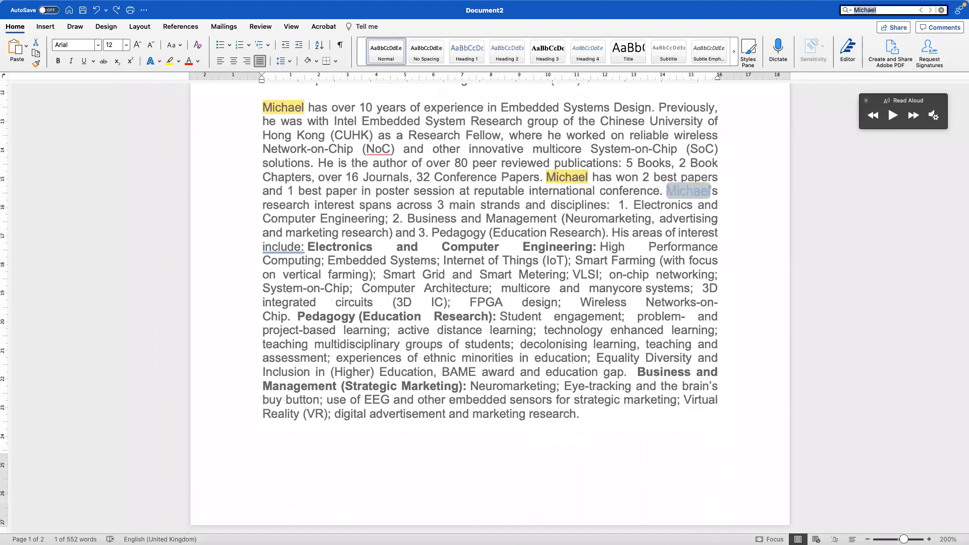
pyautogui.press('Return')
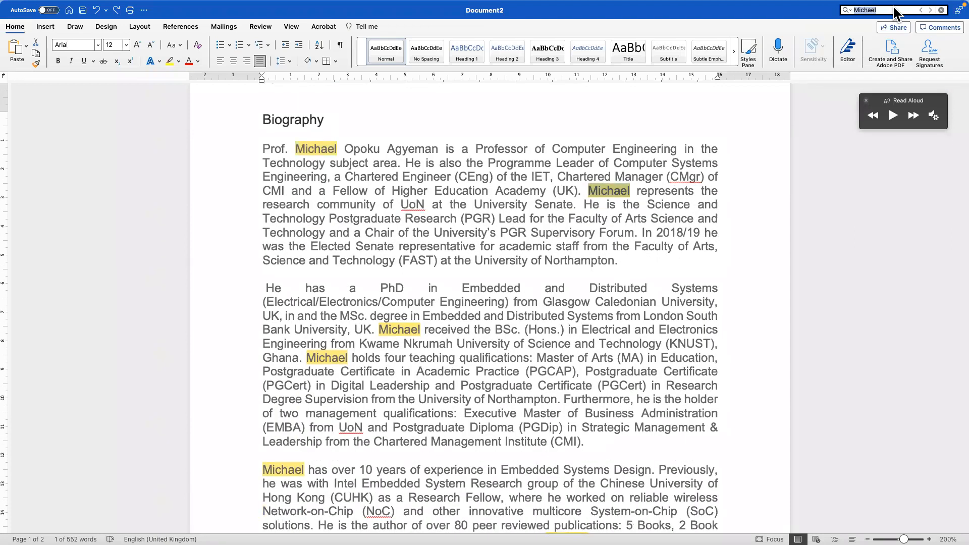
pyautogui.press('Return')
pyautogui.press('Return')
pyautogui.press('Return')
pyautogui.press('Return')
pyautogui.press('Return')
pyautogui.press('Return')
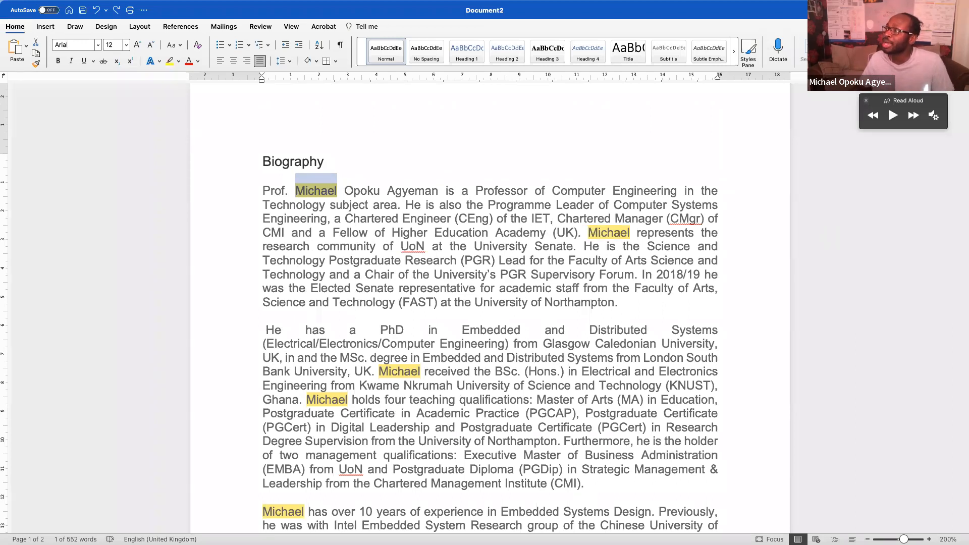
pyautogui.press('Escape')
pyautogui.click(395, 147)
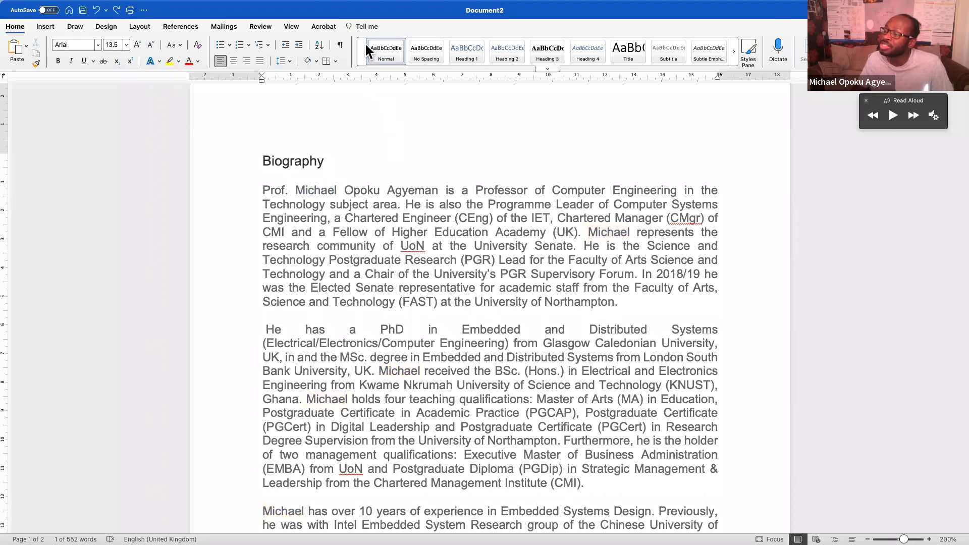
# Look up "margins" in the command search and apply the Wide page margins to the document
pyautogui.scroll(1, 364, 147)
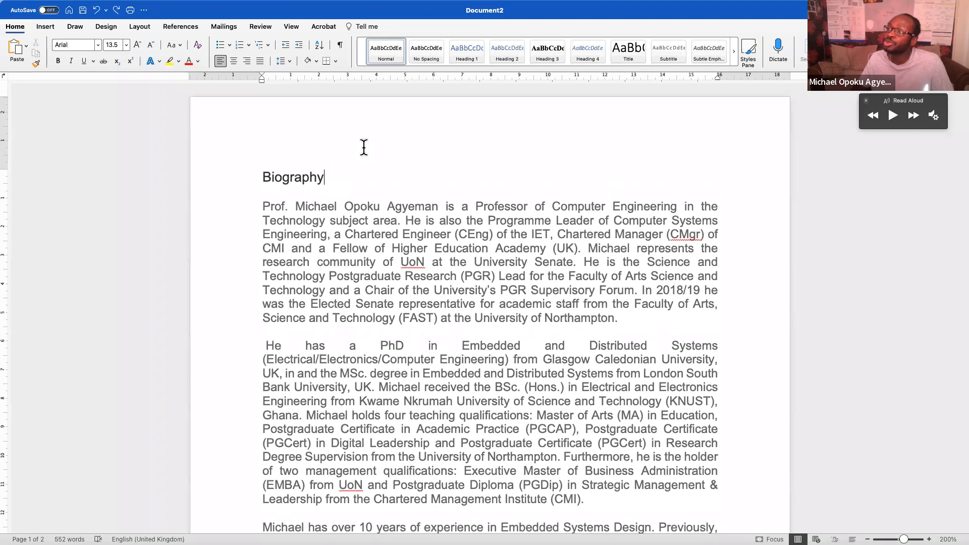
pyautogui.click(367, 27)
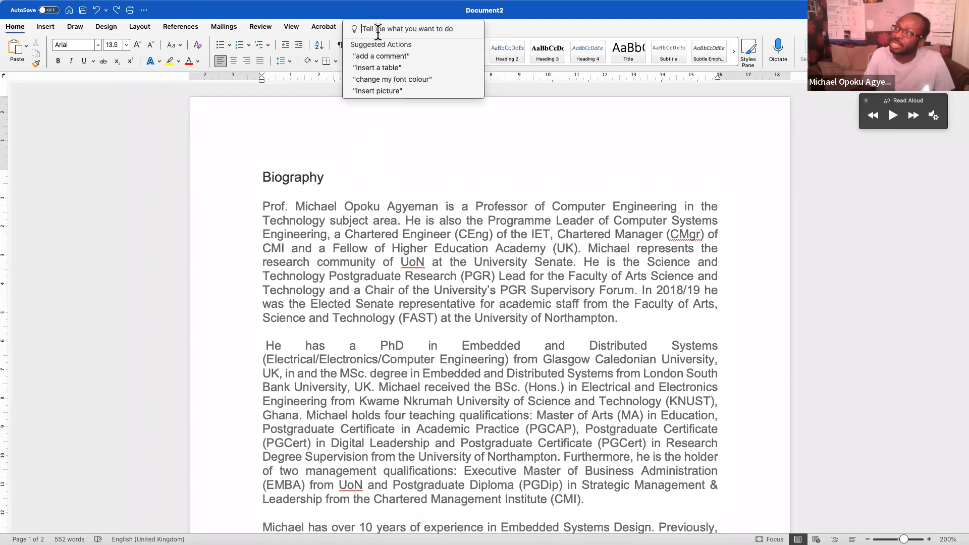
pyautogui.write('margins')
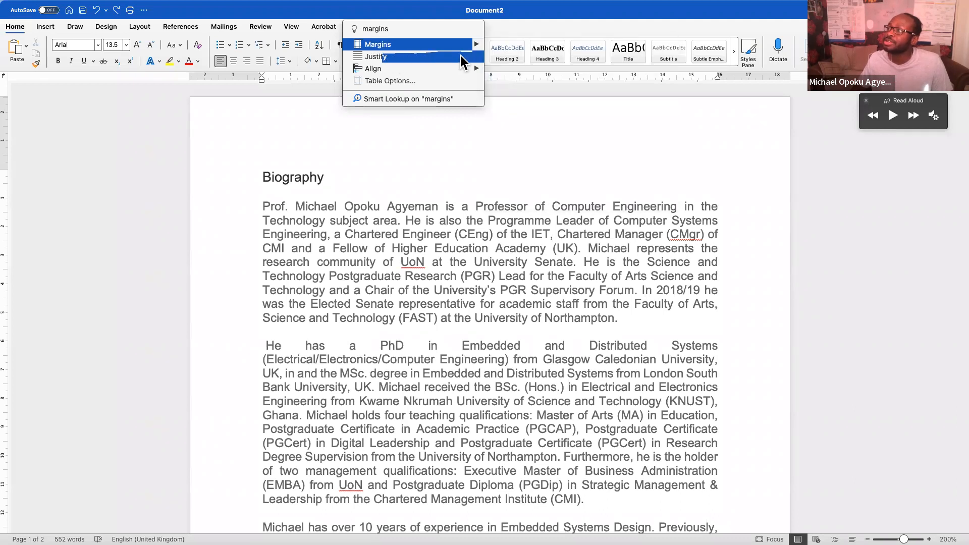
pyautogui.moveTo(447, 43)
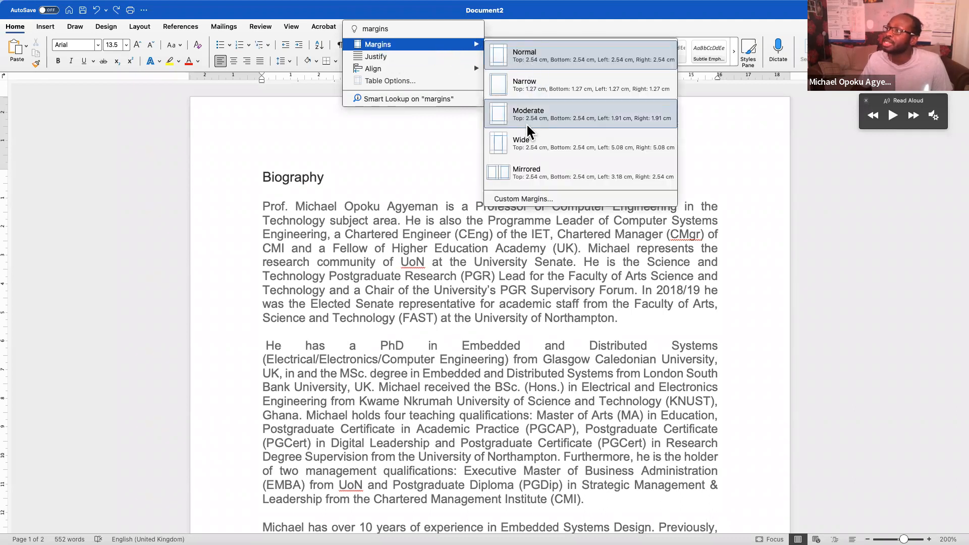
pyautogui.click(517, 145)
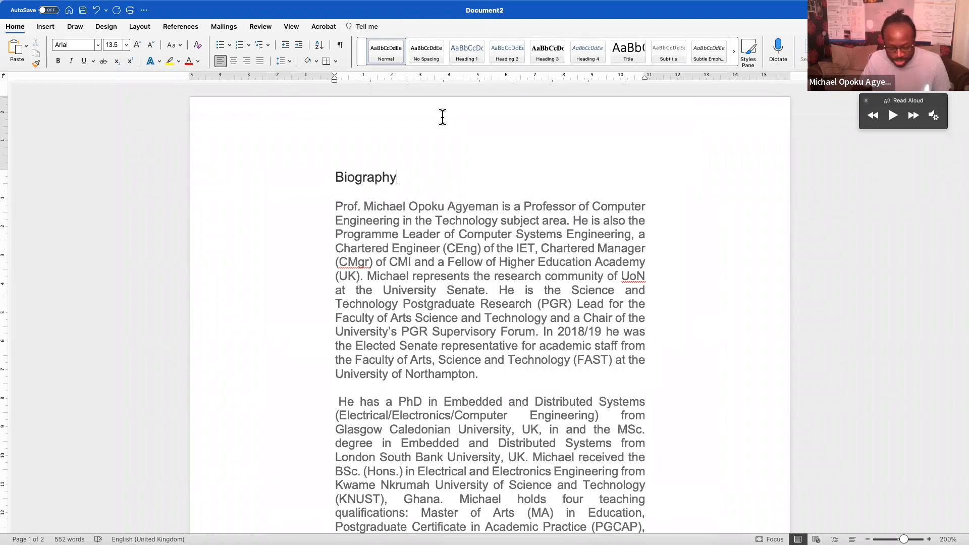
# Undo the Wide page margins in the document
pyautogui.press('super+z')
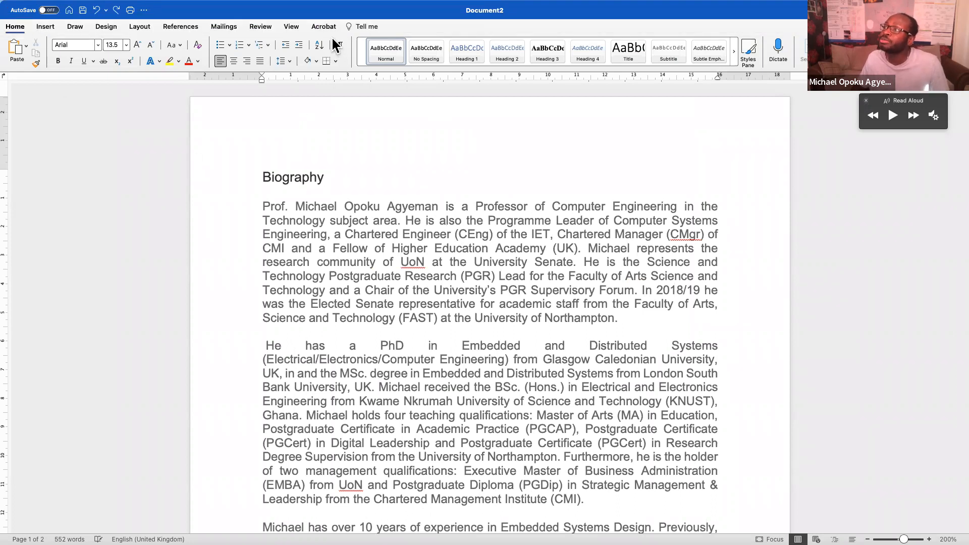
# Look up "chart" in the command search, insert a Filled Map chart below the Biography heading, and switch to its data sheet in Excel
pyautogui.click(356, 27)
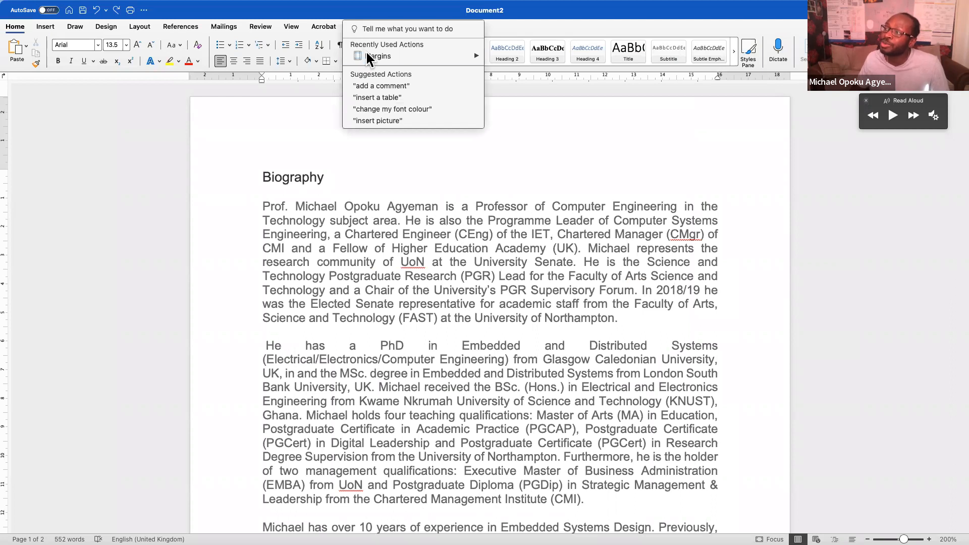
pyautogui.moveTo(382, 57)
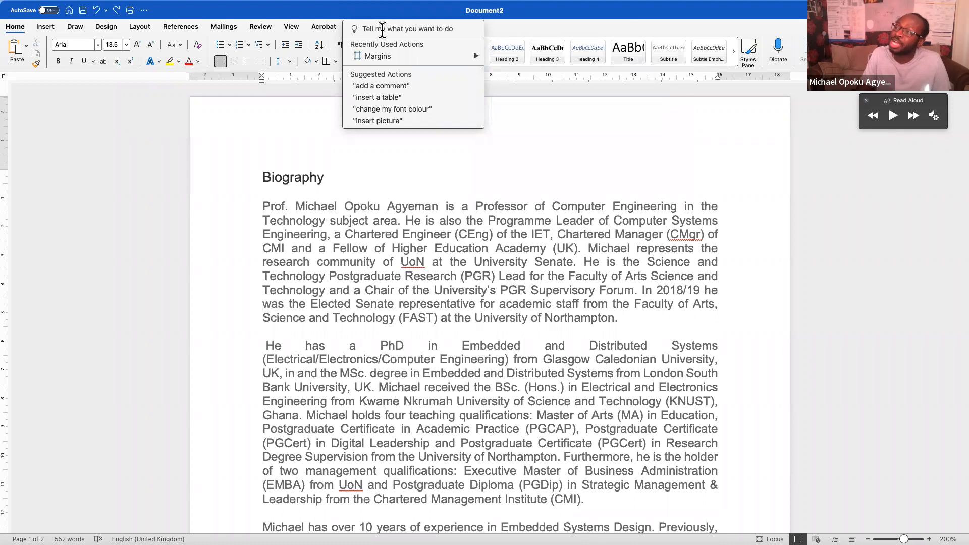
pyautogui.write('chart')
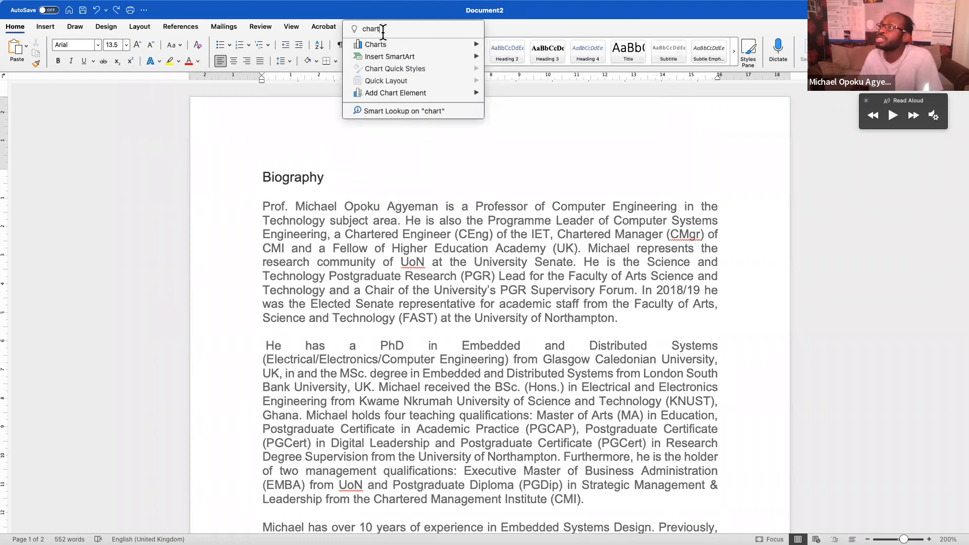
pyautogui.moveTo(412, 45)
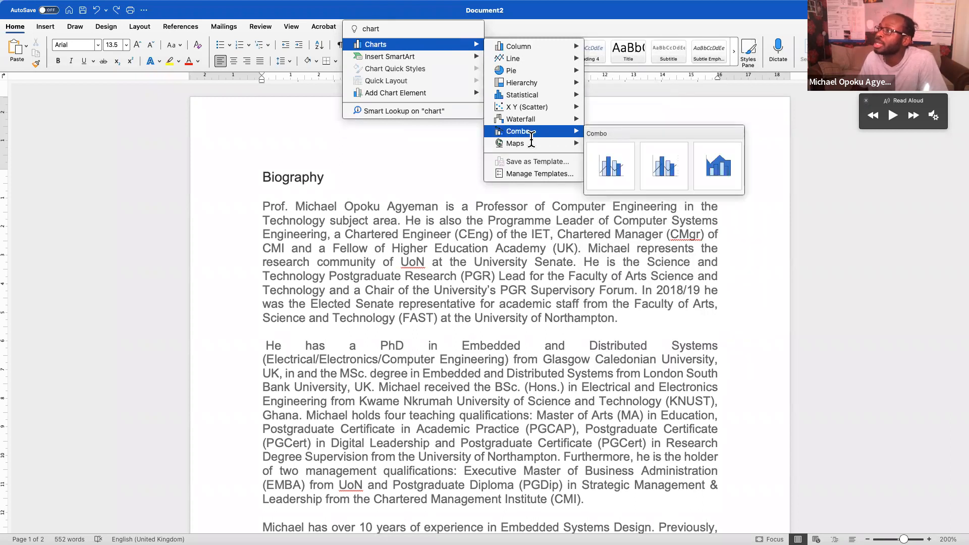
pyautogui.moveTo(559, 142)
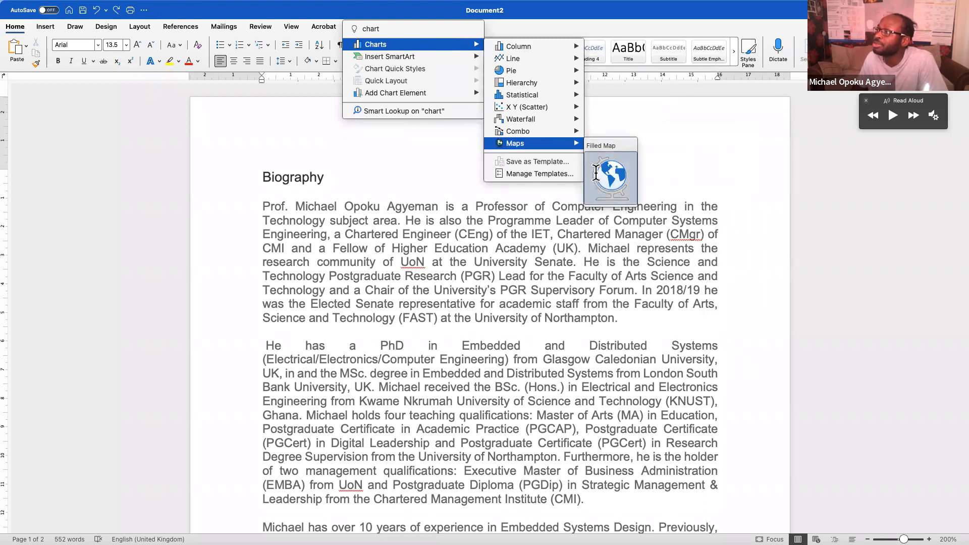
pyautogui.click(611, 177)
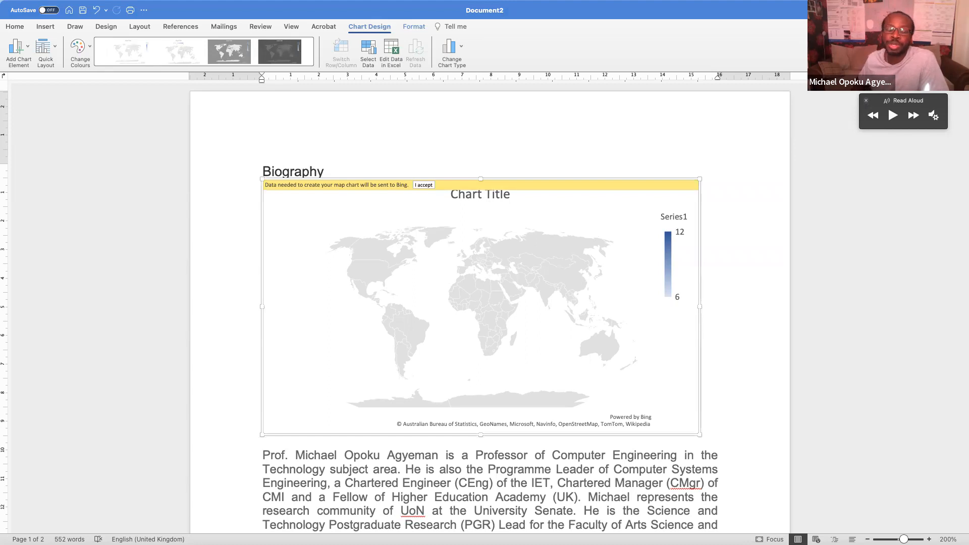
pyautogui.hotkey('ctrl', 'Left')
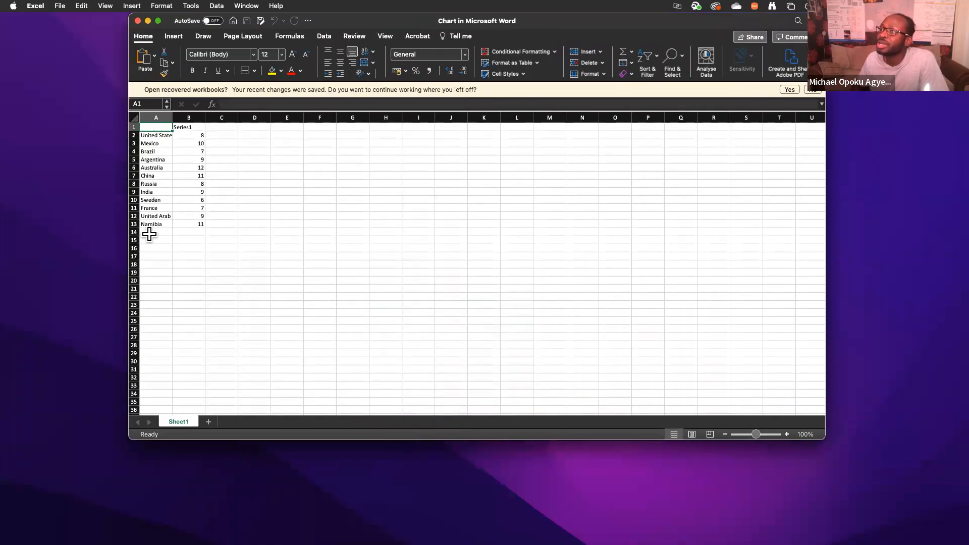
pyautogui.click(150, 234)
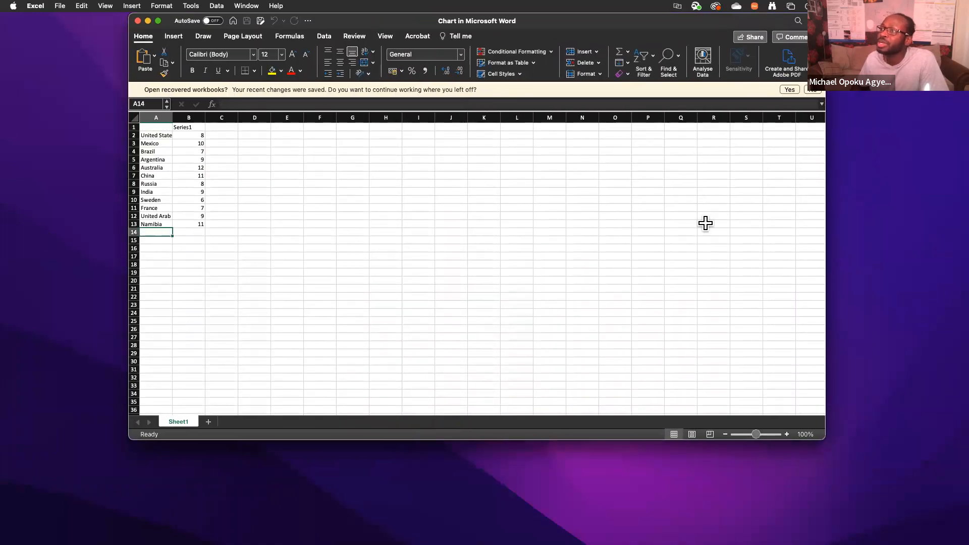
pyautogui.write('Ghana')
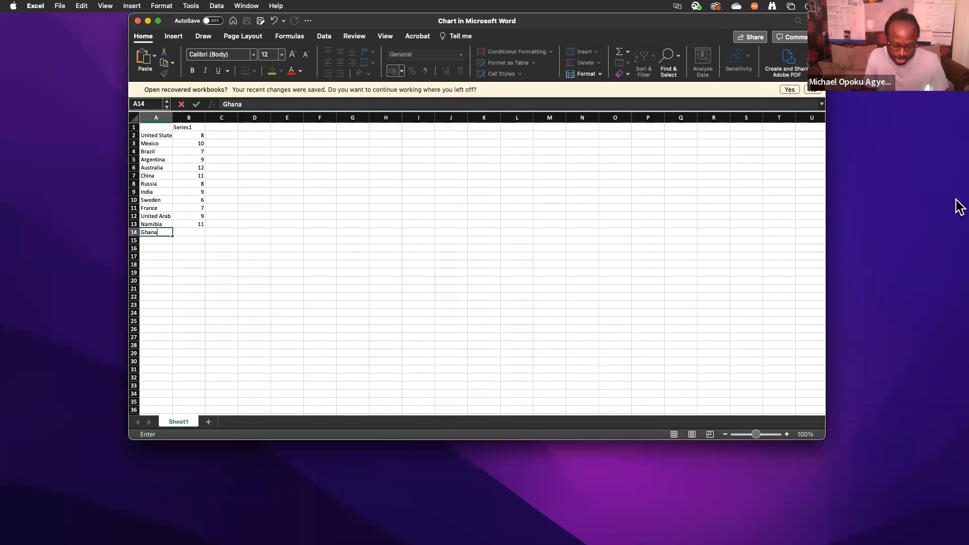
pyautogui.press('Escape')
# Replace Namibia in the map chart's data with Ghana and set its Series1 value to 100
pyautogui.press('Up')
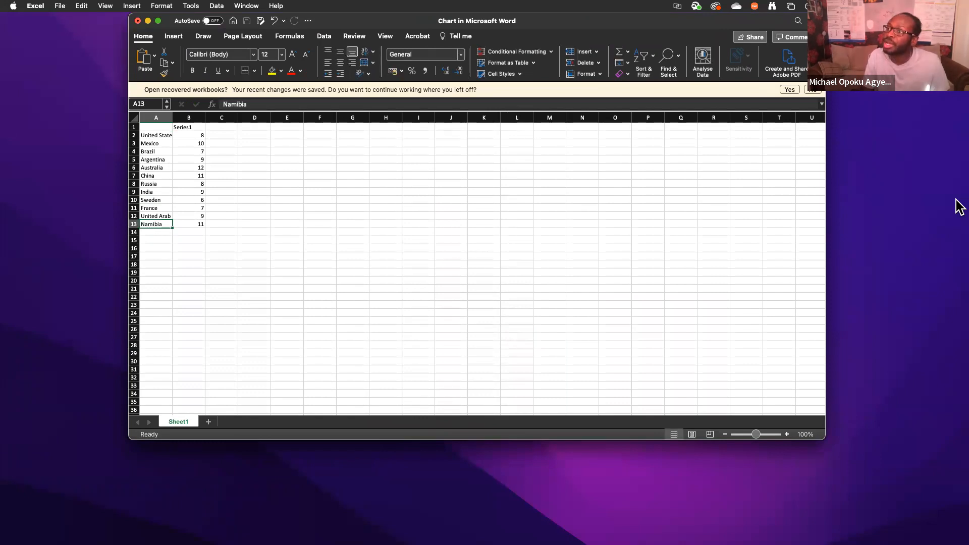
pyautogui.write('Ghana')
pyautogui.press('Tab')
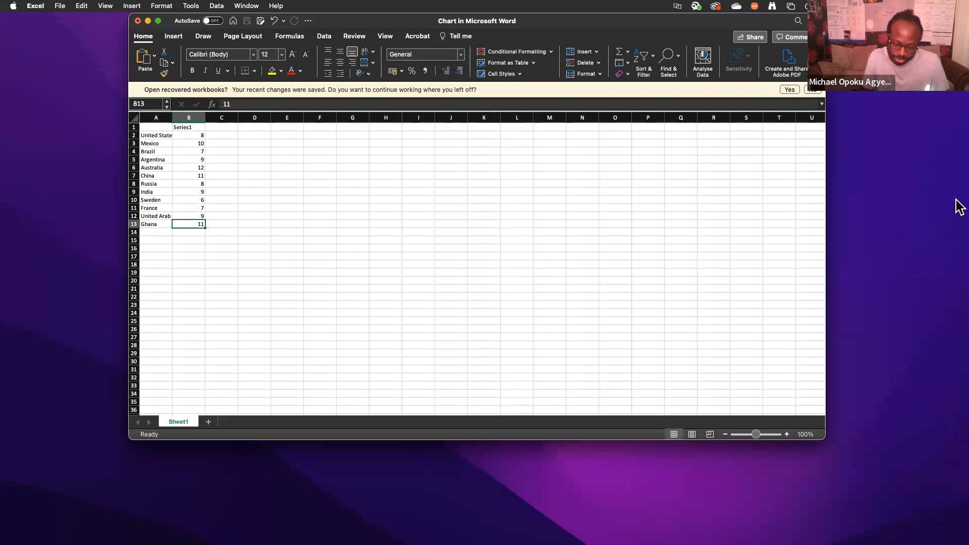
pyautogui.write('100')
pyautogui.press('Return')
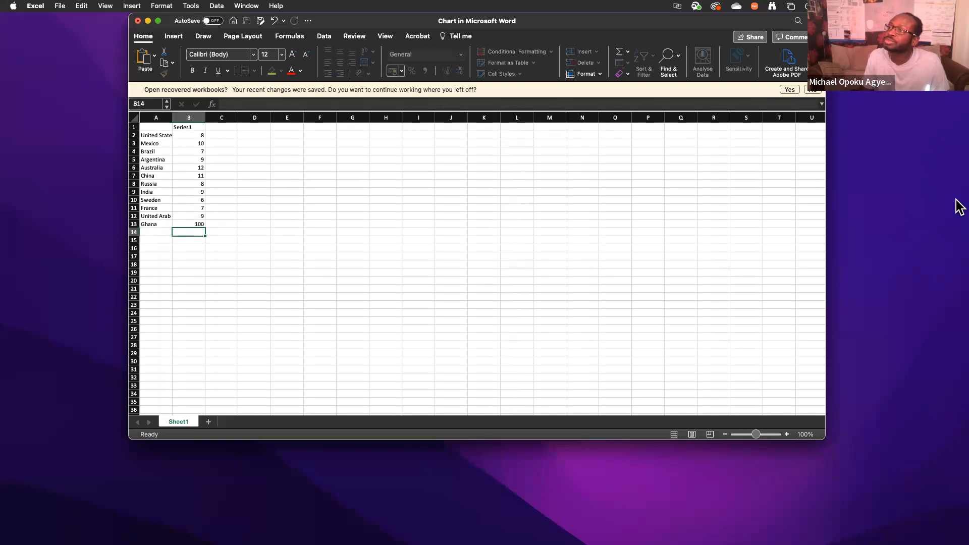
# Replace France in the map chart's data with "Nigerial" and set its Series1 value to 80
pyautogui.press('Up')
pyautogui.press('Down')
pyautogui.press('Up')
pyautogui.press('Up')
pyautogui.press('Left')
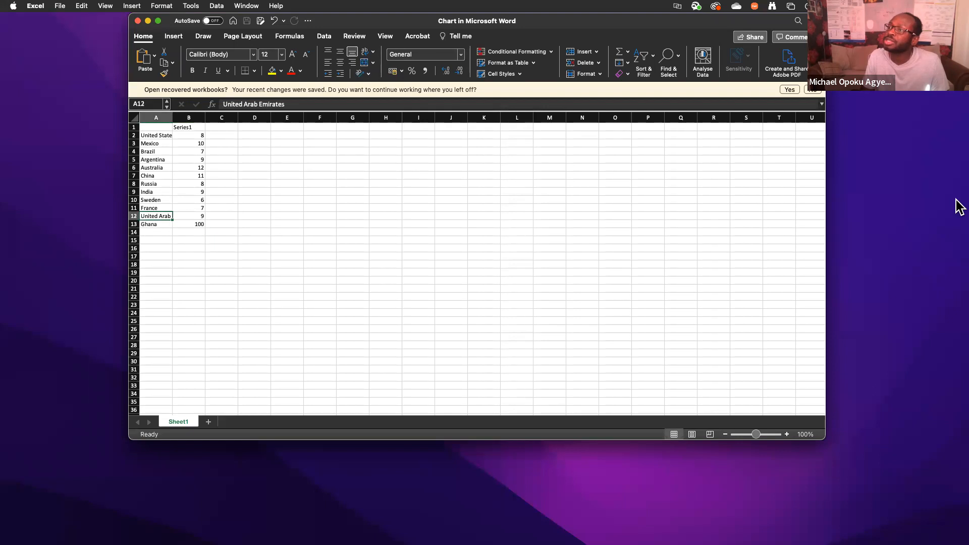
pyautogui.press('Up')
pyautogui.write('Nigeri')
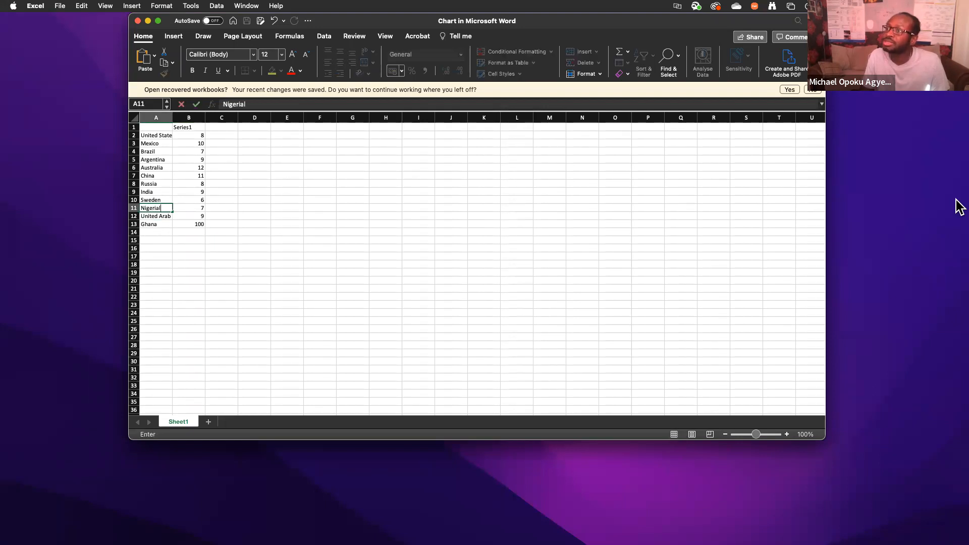
pyautogui.press('Tab')
pyautogui.write('100')
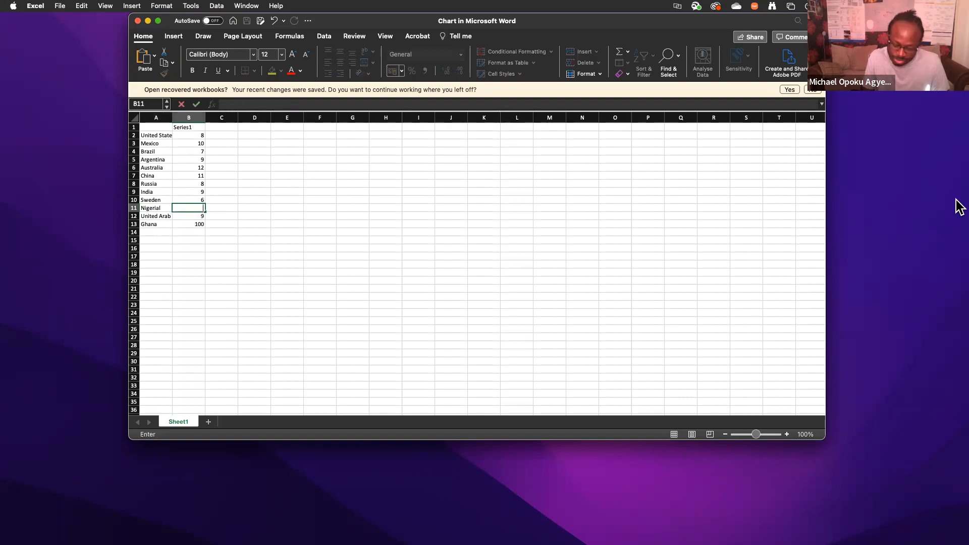
pyautogui.write('80')
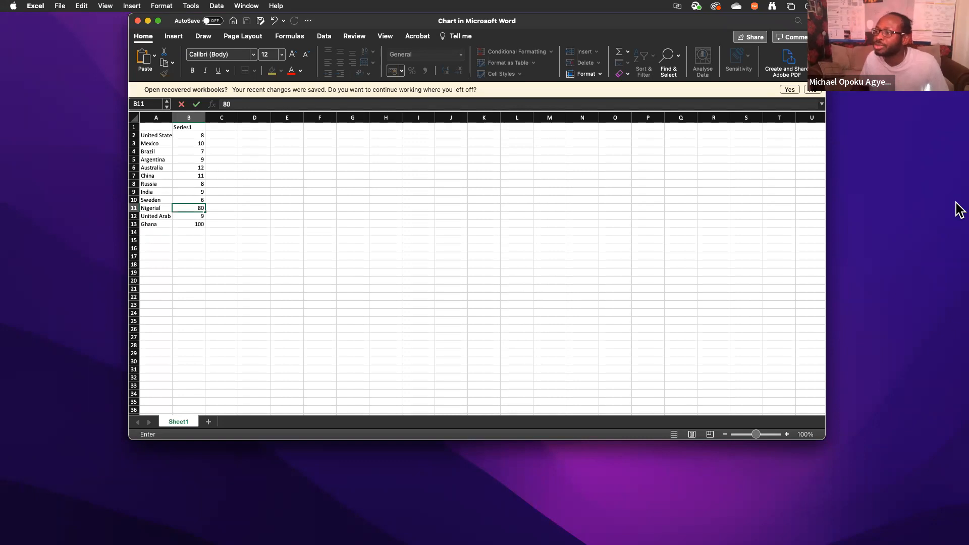
pyautogui.click(612, 319)
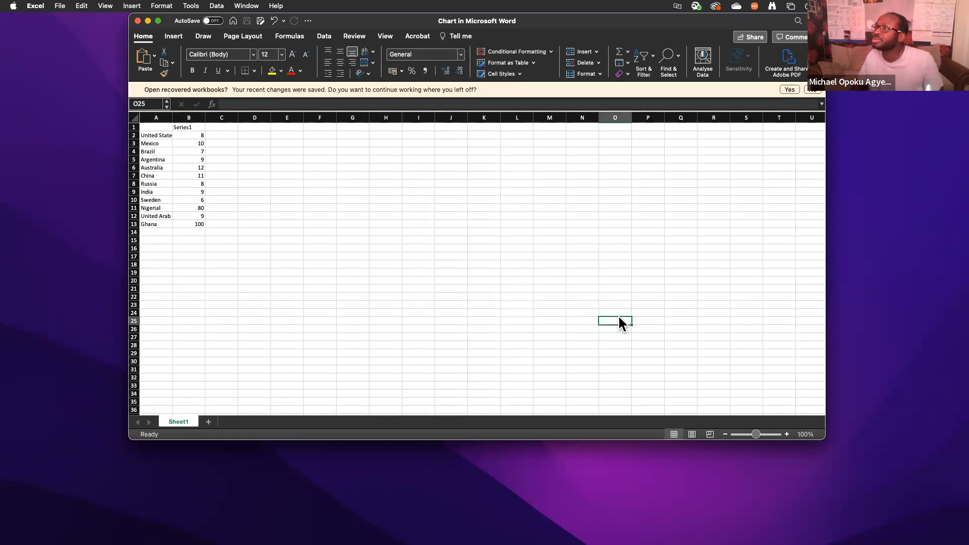
pyautogui.moveTo(622, 323); pyautogui.dragTo(652, 315)
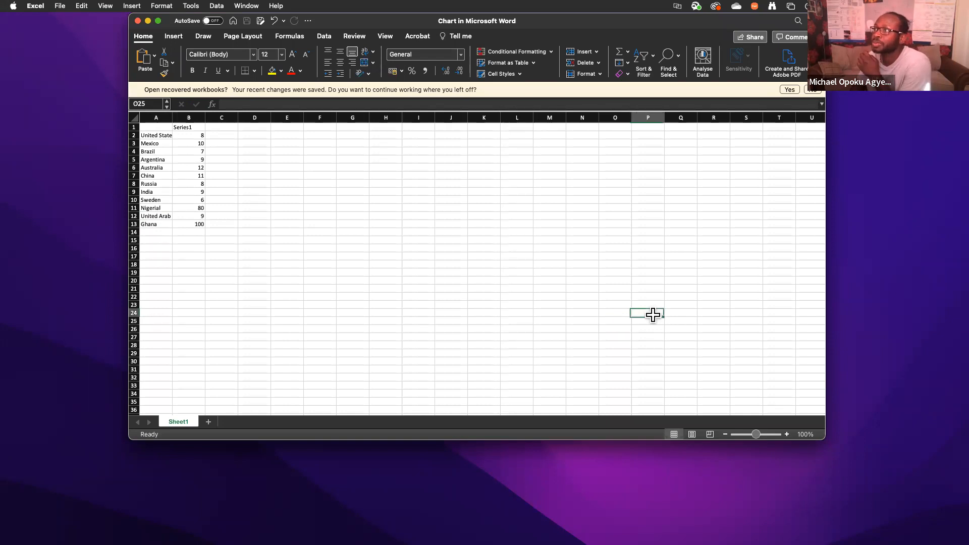
# Return to the Word document and accept sending the map chart's data to Bing
pyautogui.hotkey('ctrl', 'Right')
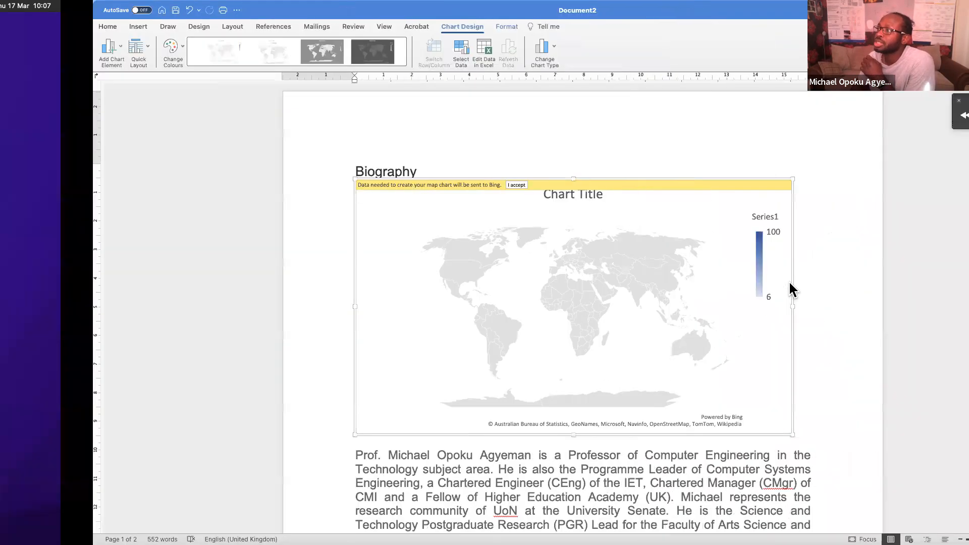
pyautogui.click(424, 185)
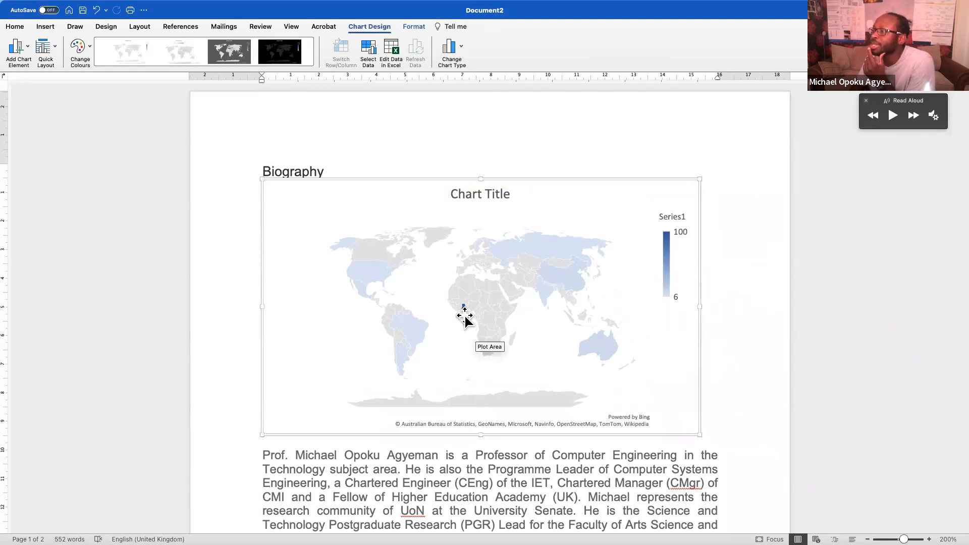
# Examine the country shading on the map chart, checking Ghana in West Africa and the chart's placement above the biography text
pyautogui.moveTo(463, 308)
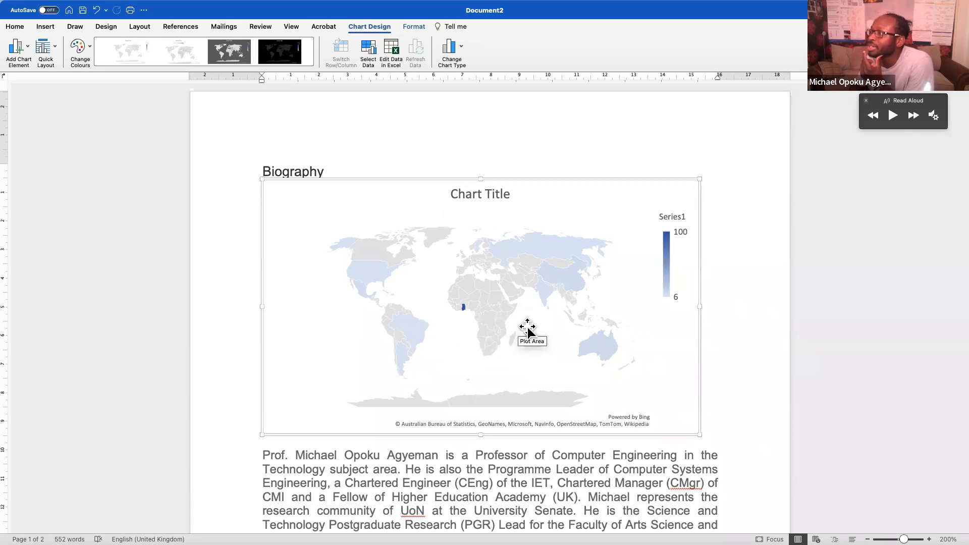
pyautogui.scroll(1, 527, 329)
pyautogui.click(473, 298)
pyautogui.scroll(-10, 543, 305)
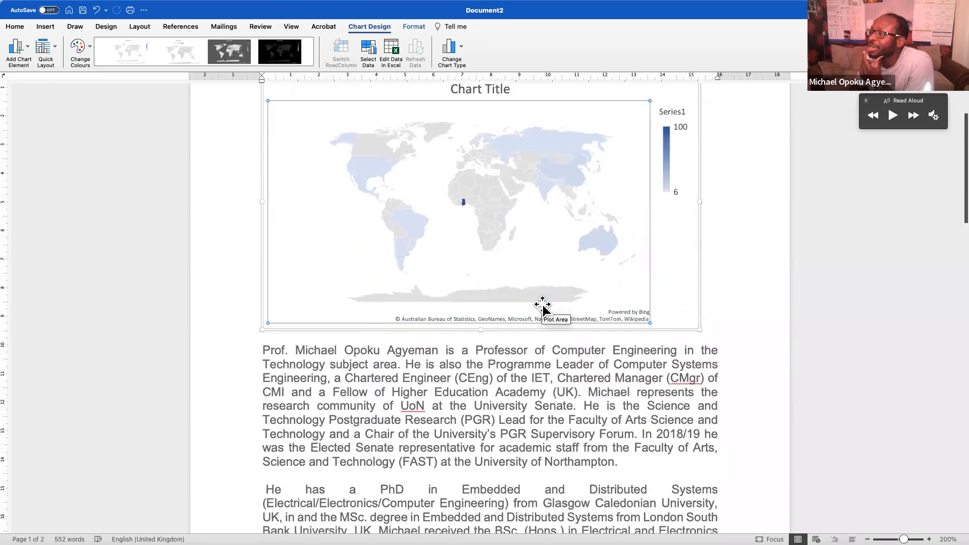
pyautogui.scroll(10, 543, 304)
pyautogui.scroll(-10, 543, 305)
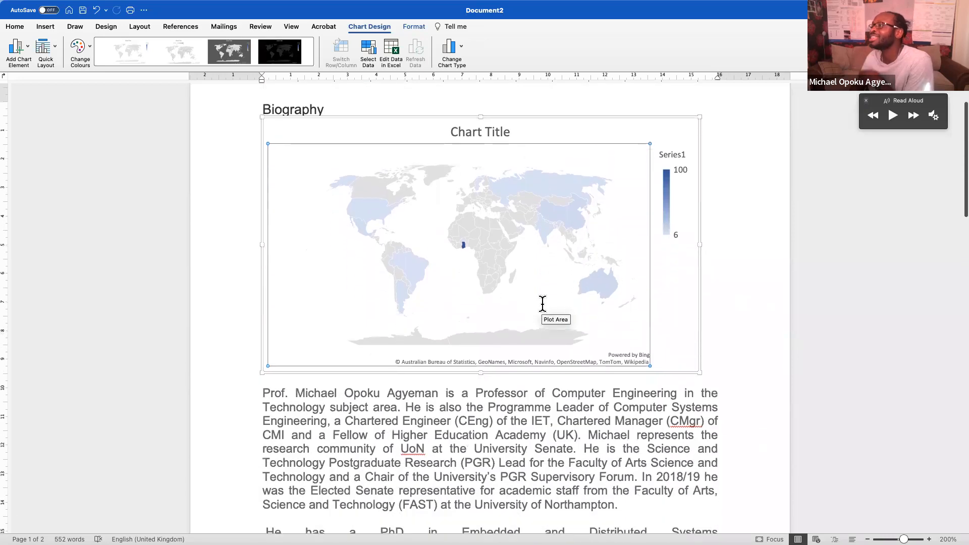
pyautogui.scroll(6, 543, 304)
pyautogui.scroll(3, 543, 303)
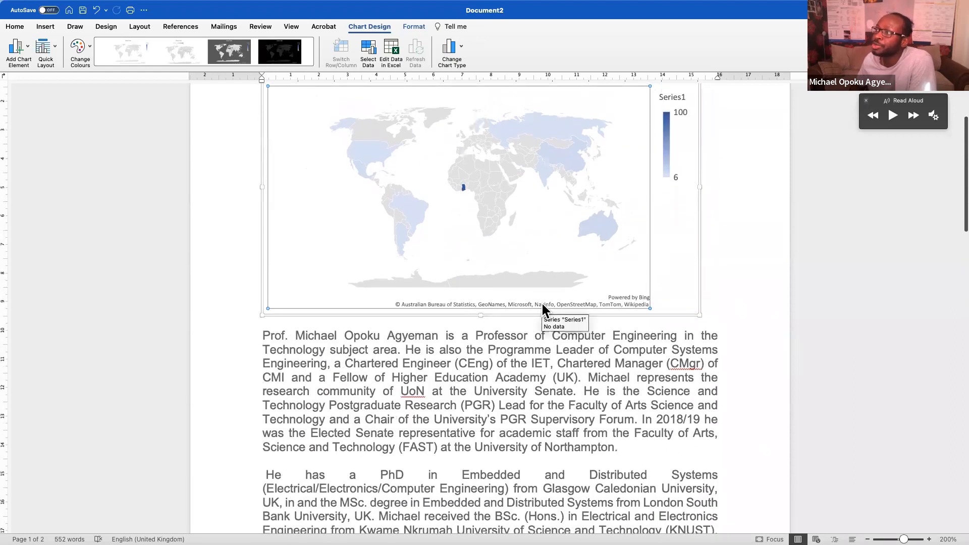
# Look up "dictatio" in the command search, shorten the query to "dict", and clear it
pyautogui.click(456, 28)
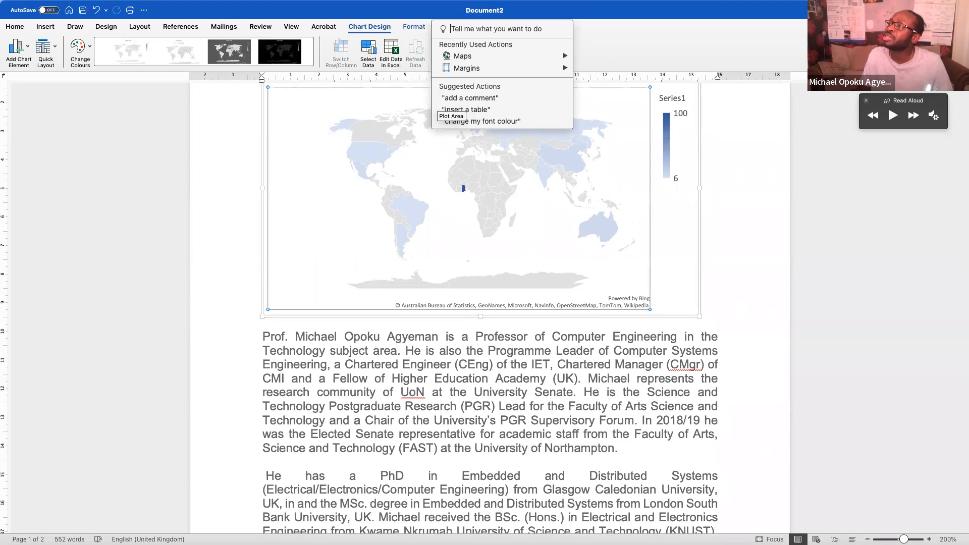
pyautogui.write('di')
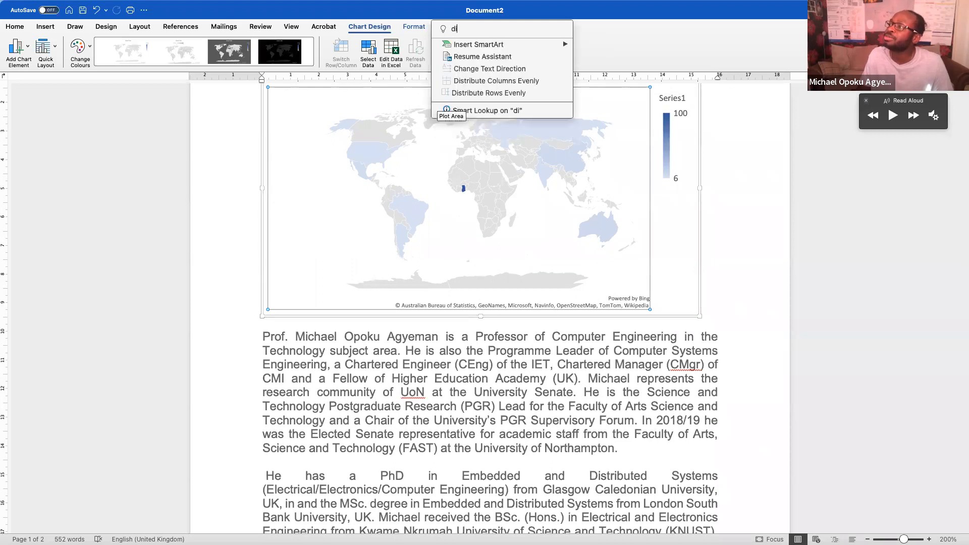
pyautogui.write('ctatio')
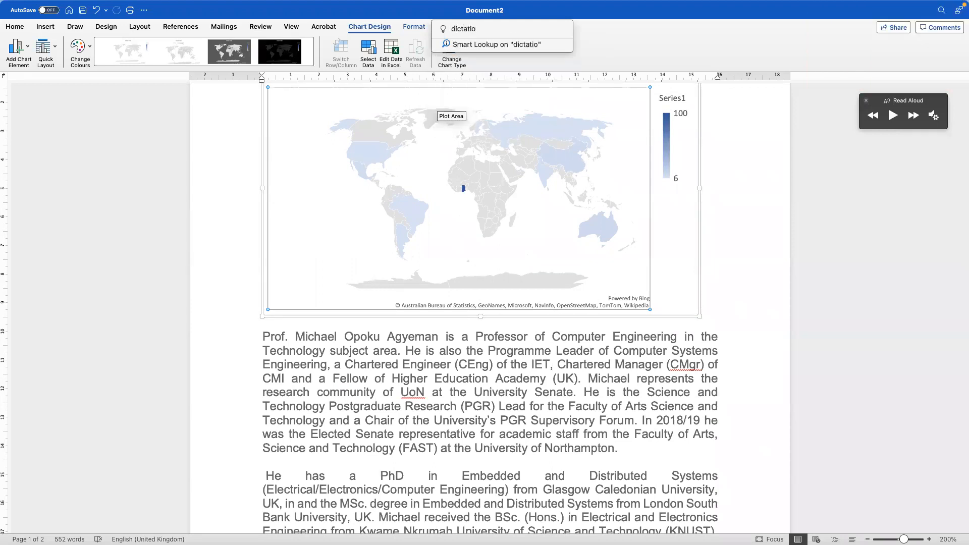
pyautogui.press('BackSpace')
pyautogui.press('BackSpace')
pyautogui.press('BackSpace')
pyautogui.press('BackSpace')
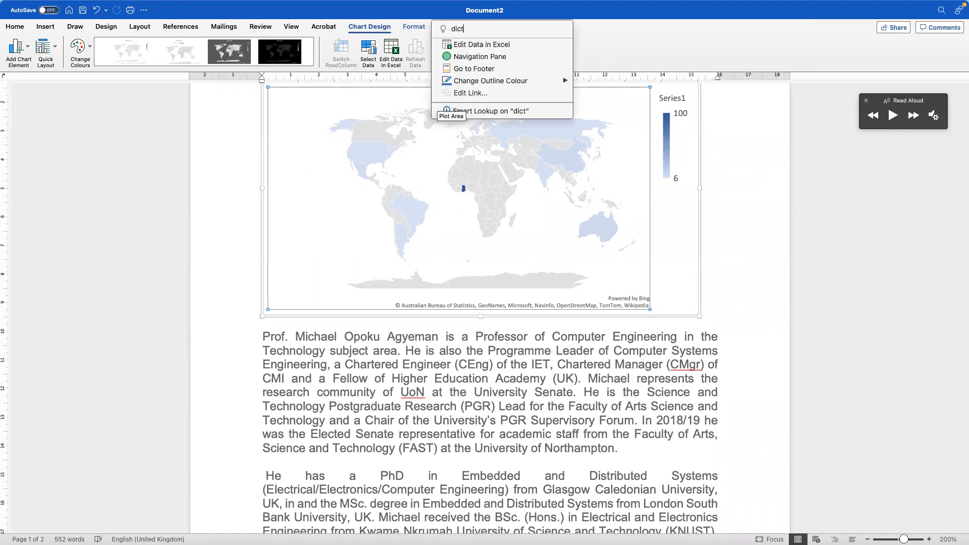
pyautogui.press('BackSpace')
pyautogui.press('BackSpace')
pyautogui.press('BackSpace')
pyautogui.press('BackSpace')
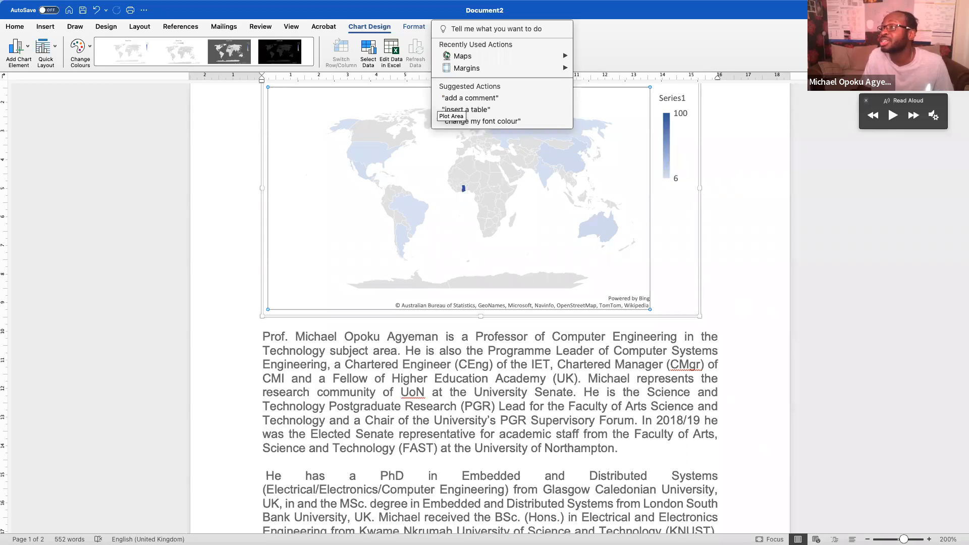
# Look up "picture" in the command search and dismiss the suggestions without choosing a command
pyautogui.write('picture')
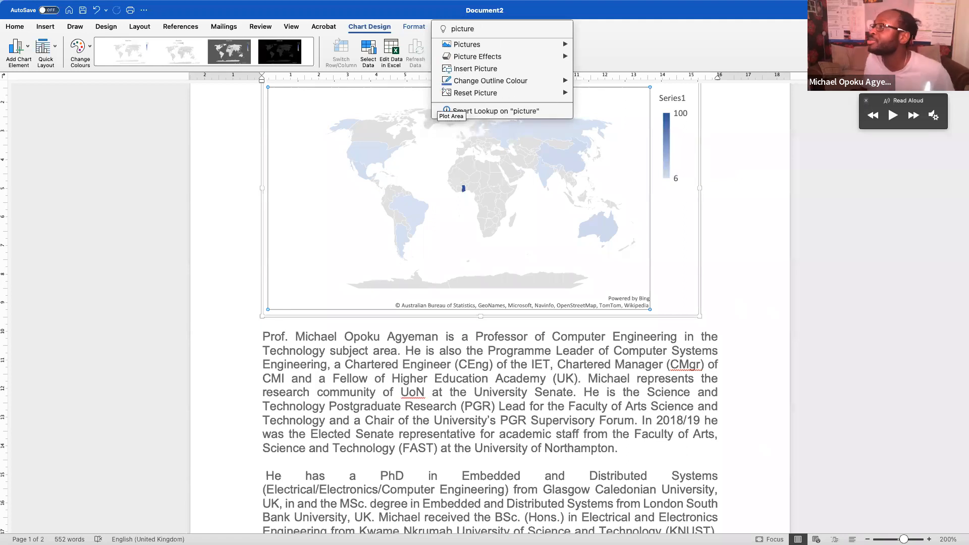
pyautogui.click(766, 41)
pyautogui.click(16, 27)
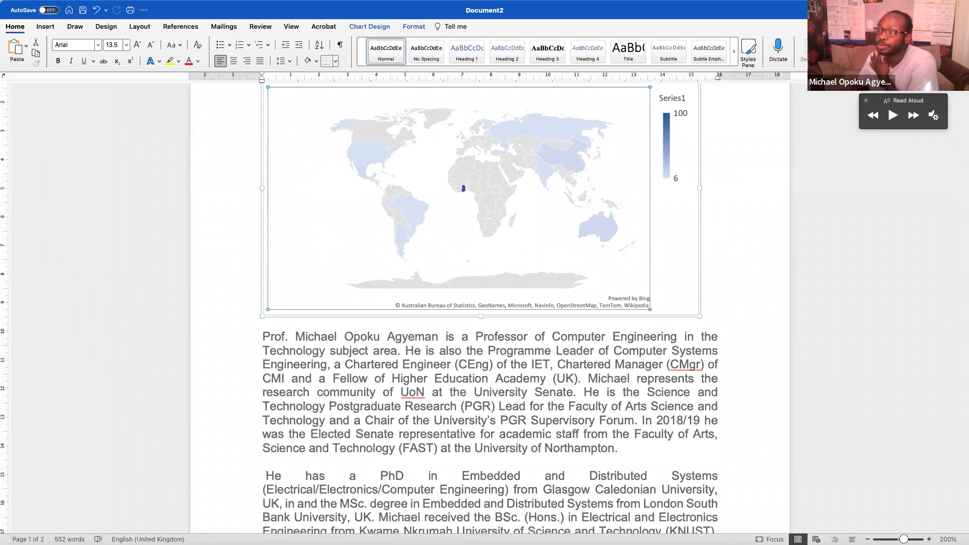
# Look up "dictate" in the command search, close it, and check the ribbon for the Dictate command
pyautogui.click(456, 26)
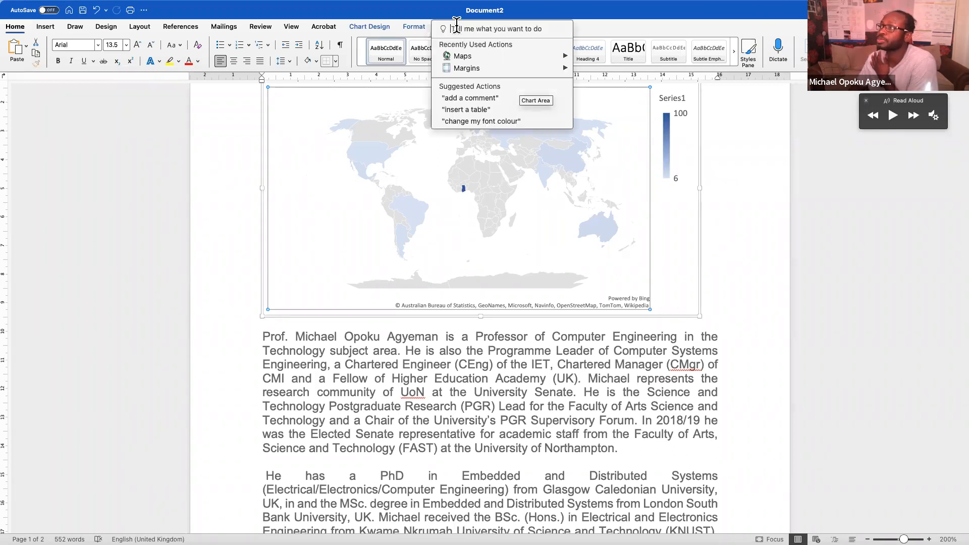
pyautogui.write('dictate')
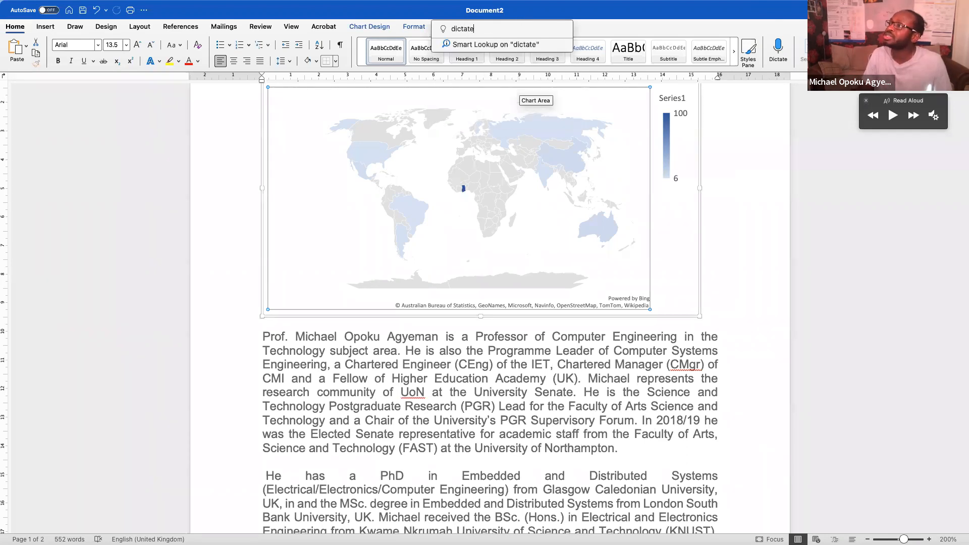
pyautogui.press('Return')
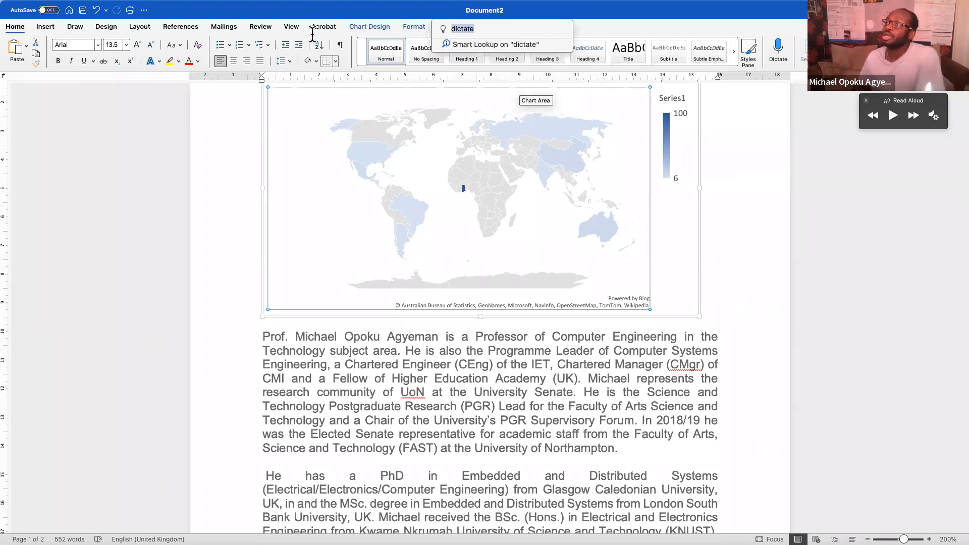
pyautogui.click(292, 27)
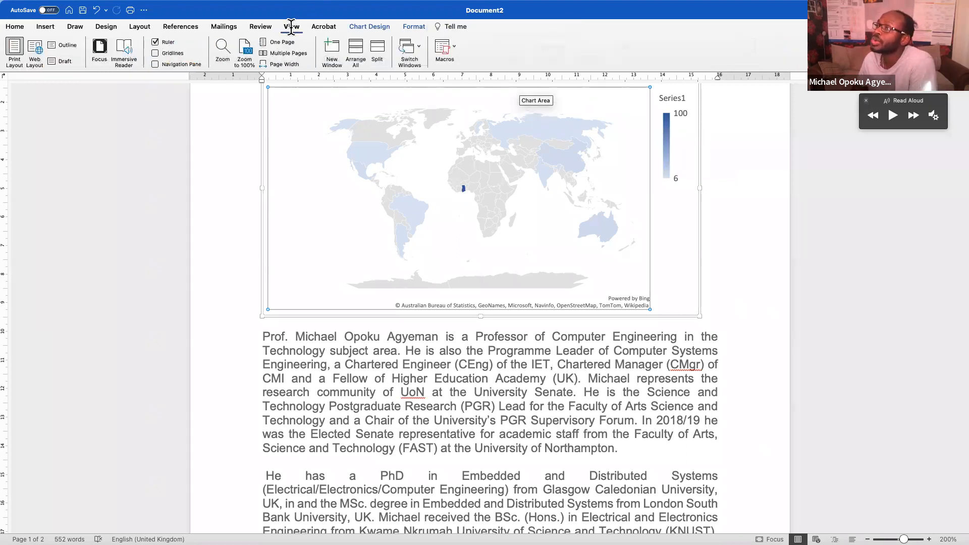
pyautogui.click(15, 27)
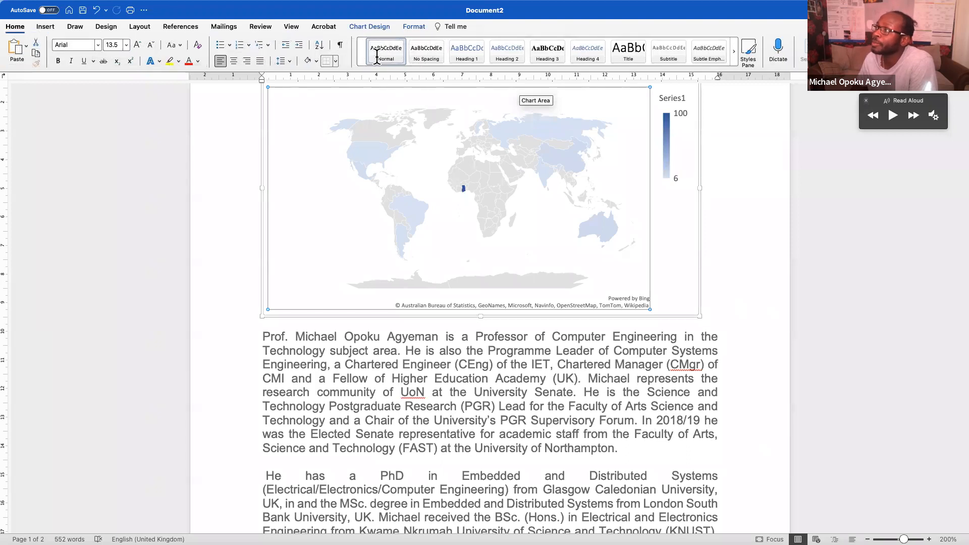